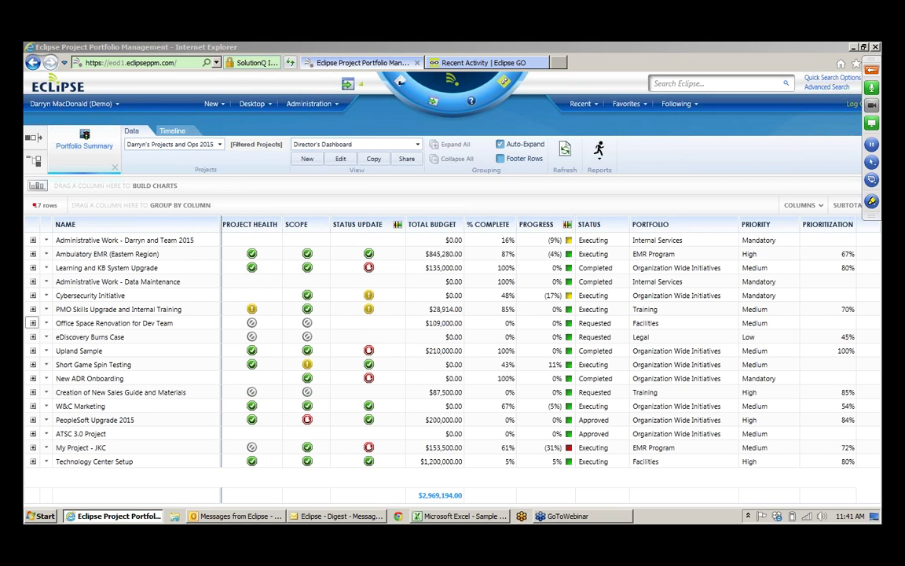
mouse_move(43, 235)
left_mouse_down()
mouse_move(44, 407)
mouse_move(29, 449)
mouse_move(51, 458)
left_mouse_up()
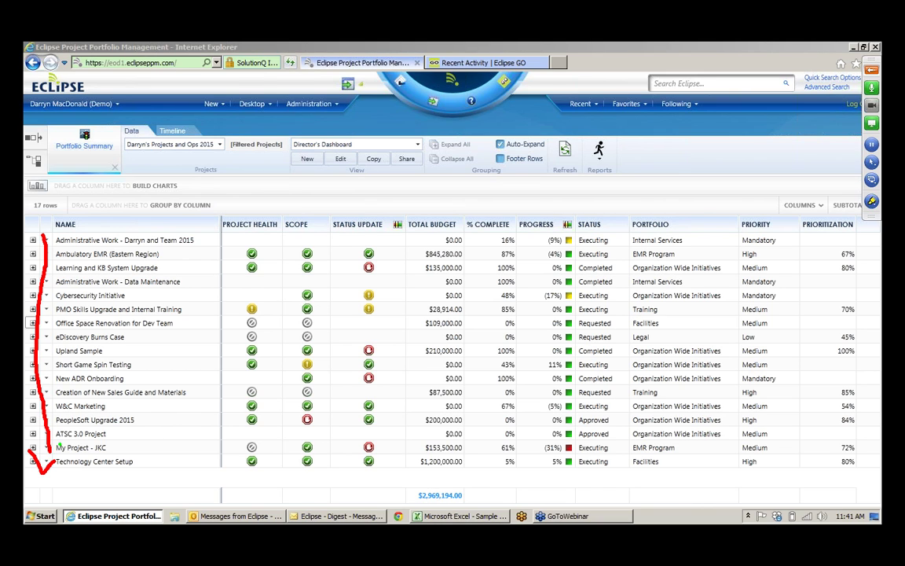
left_click_drag(226, 233, 718, 236)
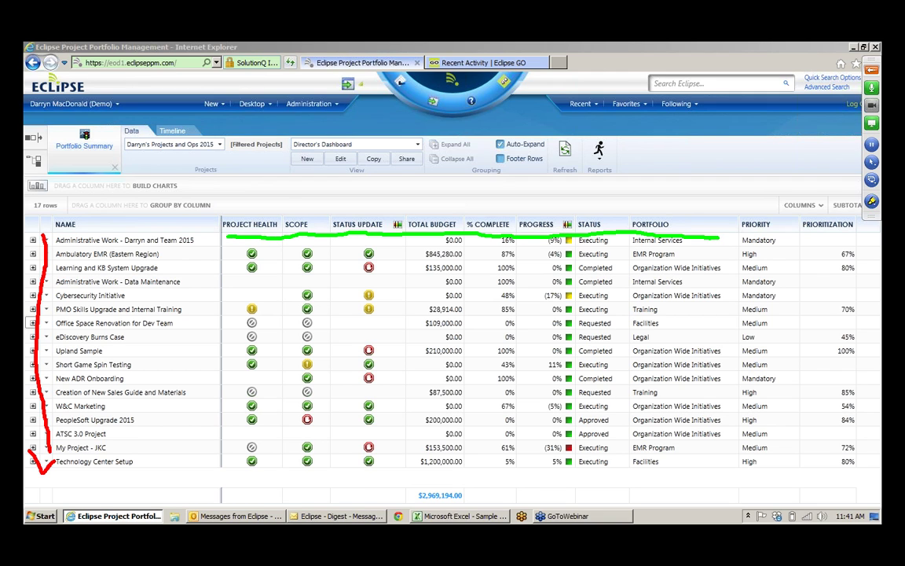
left_click_drag(416, 262, 464, 260)
left_click_drag(245, 262, 263, 260)
left_click_drag(239, 317, 260, 315)
left_click_drag(742, 234, 849, 237)
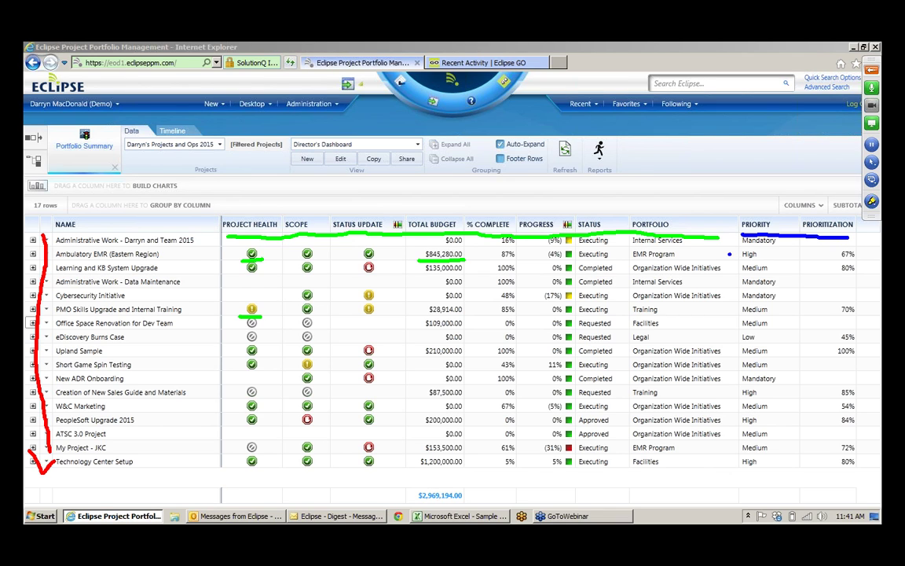
mouse_move(738, 254)
left_mouse_down()
mouse_move(730, 254)
mouse_move(731, 266)
left_mouse_up()
left_click_drag(732, 337, 729, 337)
left_click_drag(849, 298, 845, 296)
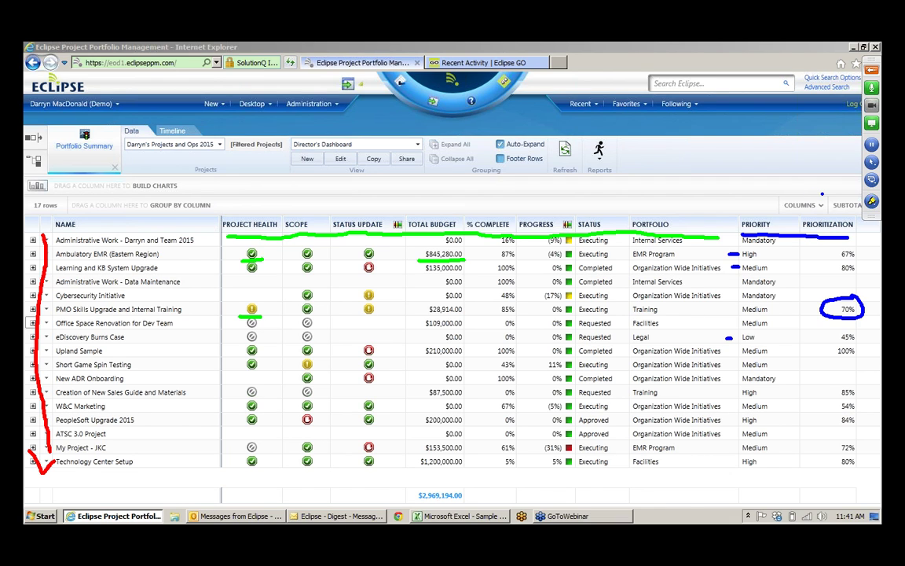
mouse_move(823, 194)
left_mouse_down()
mouse_move(763, 203)
mouse_move(823, 192)
mouse_move(629, 161)
mouse_move(534, 184)
mouse_move(546, 208)
left_mouse_up()
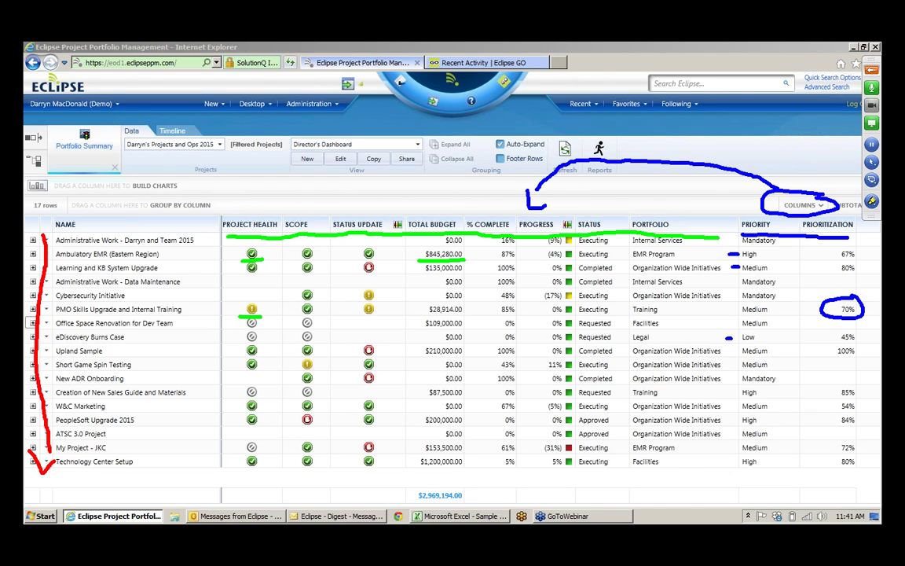
key("Escape")
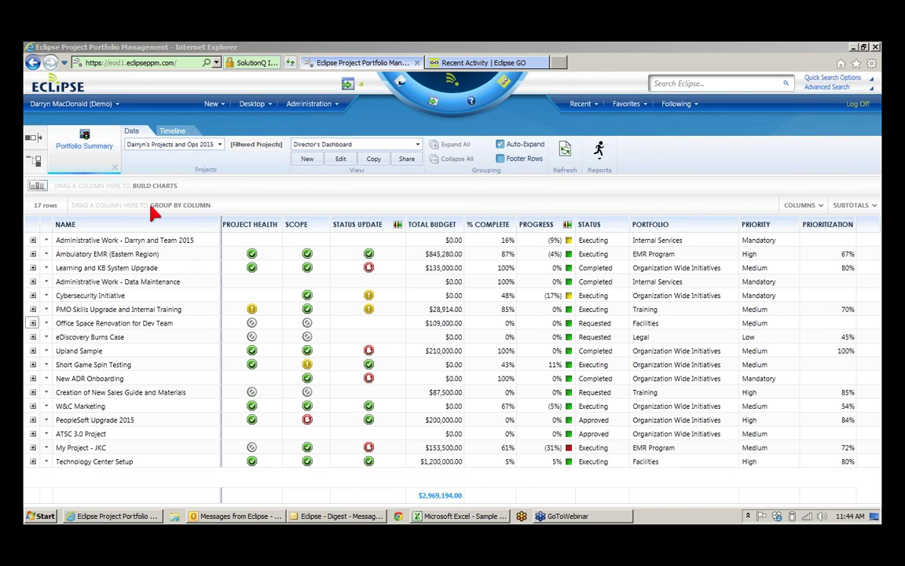
Examine the Financial and Resource Roles fields offered as project list columns, leaving the column selection as it is
left_click(796, 205)
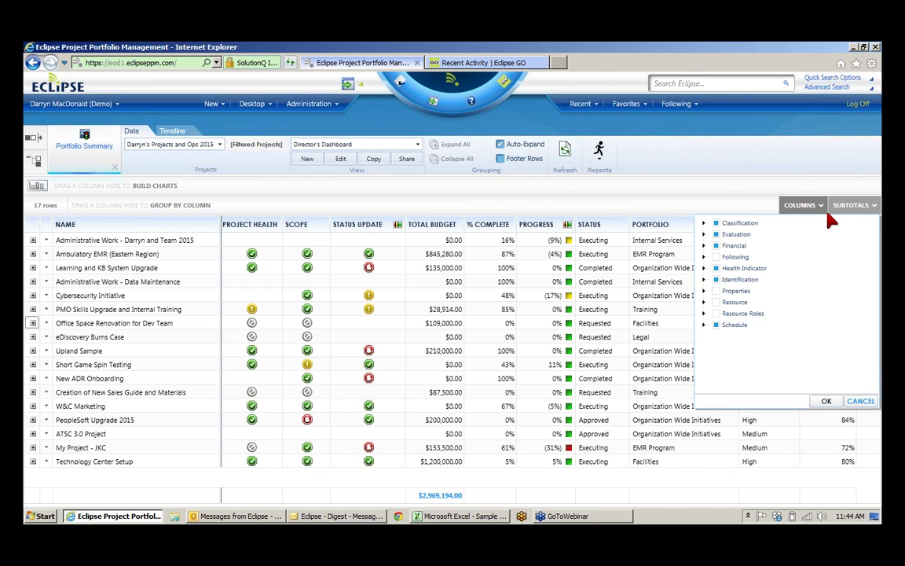
left_click(704, 246)
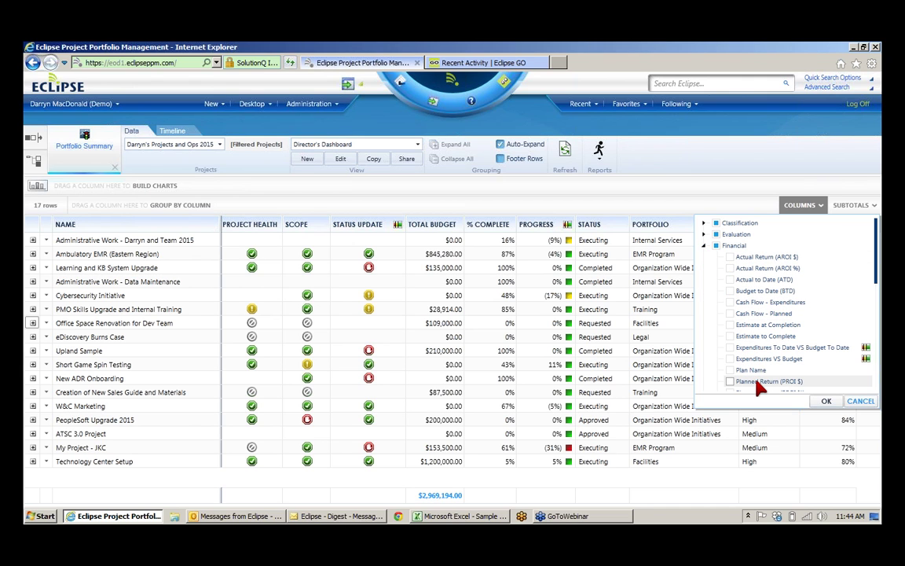
scroll(760, 387, "down", 2)
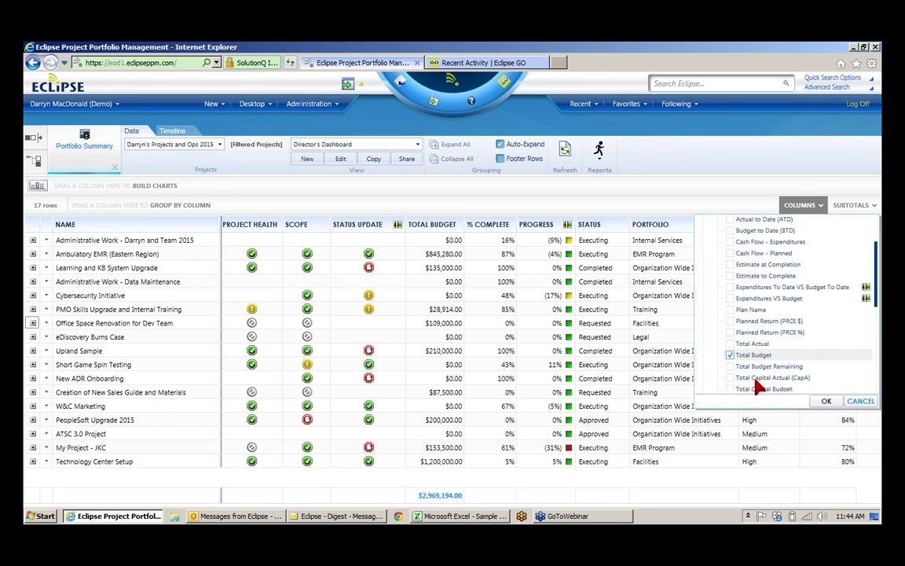
scroll(756, 385, "down", 5)
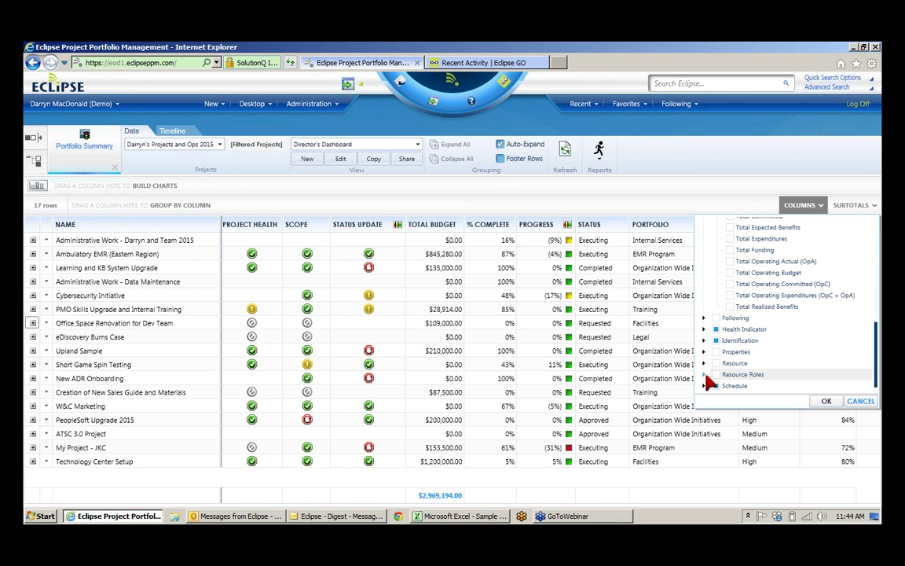
left_click(704, 375)
scroll(730, 369, "down", 2)
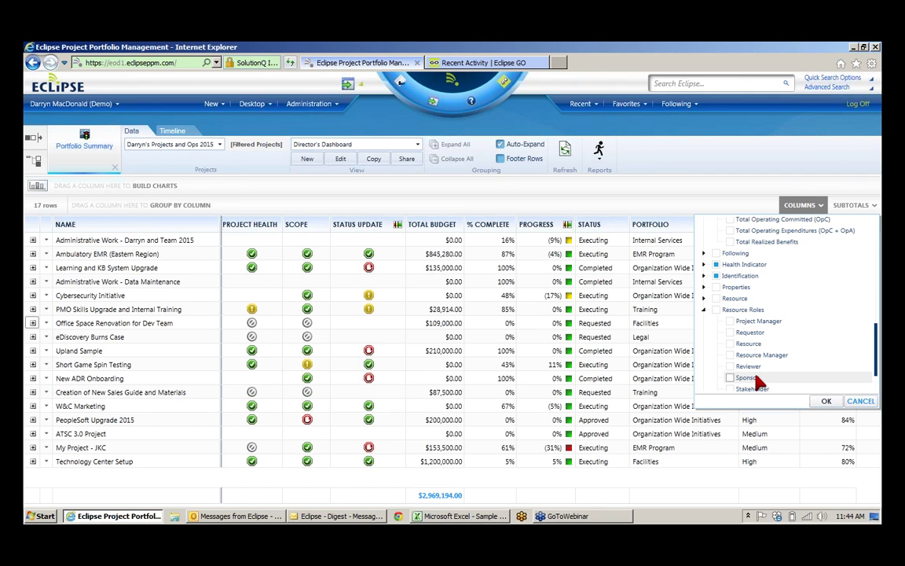
left_click(859, 401)
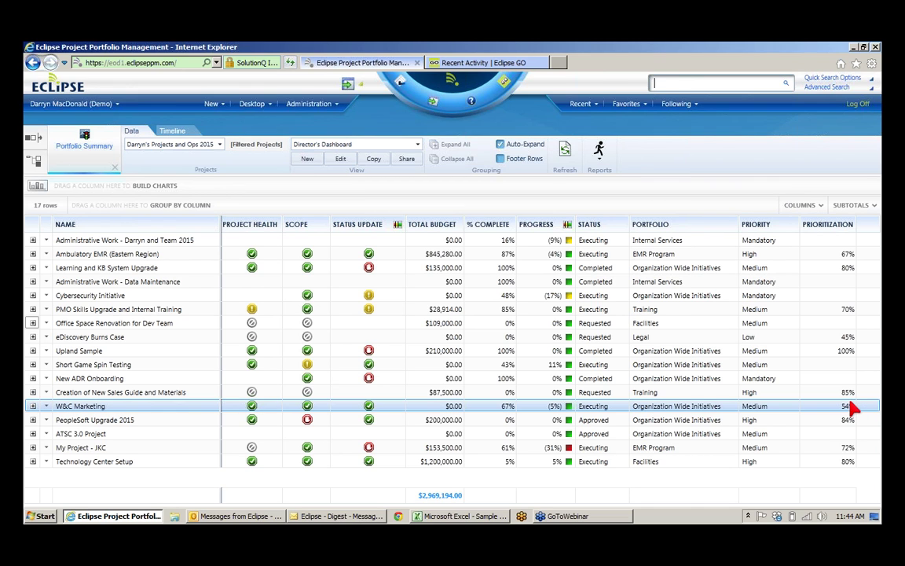
Move the Status Update column between Portfolio and Priority, sort the projects ascending by it, and narrow the column
left_click_drag(369, 236, 768, 228)
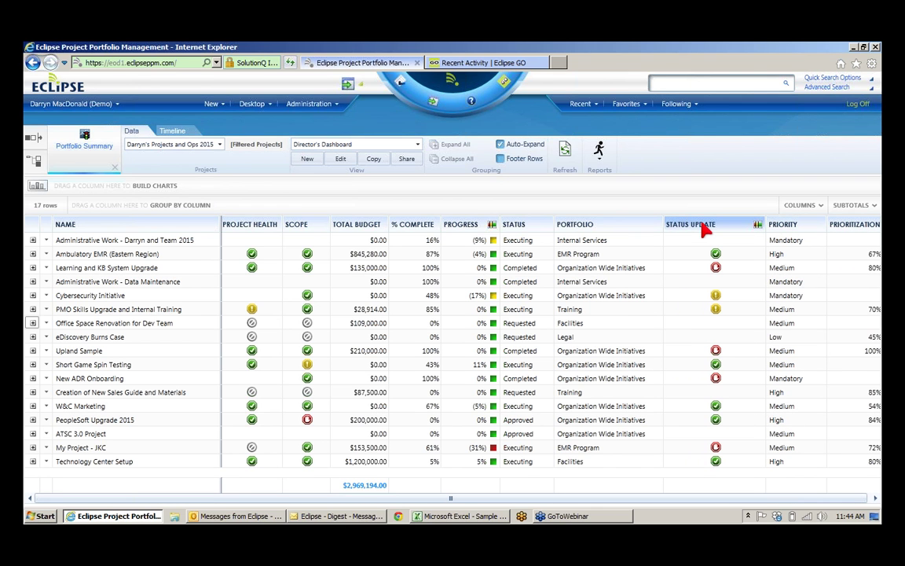
left_click(705, 228)
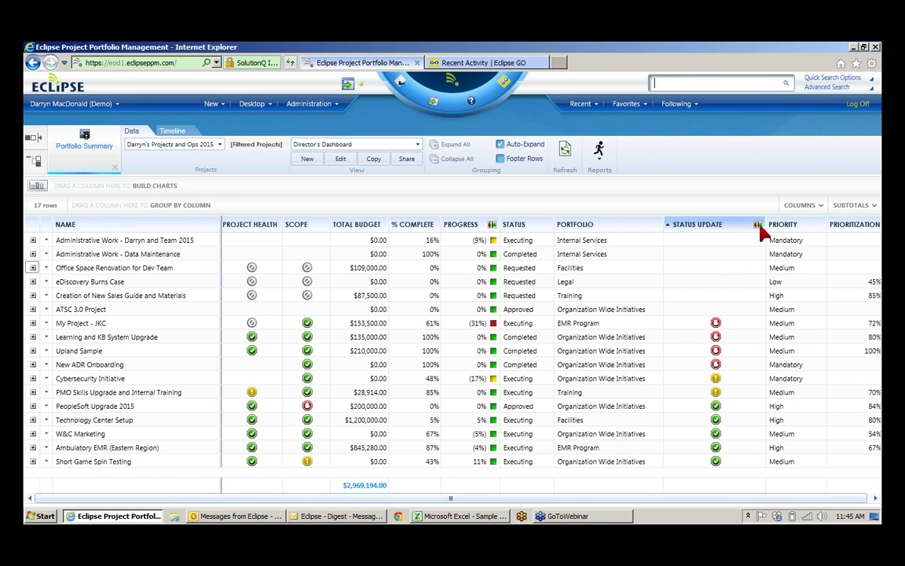
left_click_drag(762, 224, 735, 226)
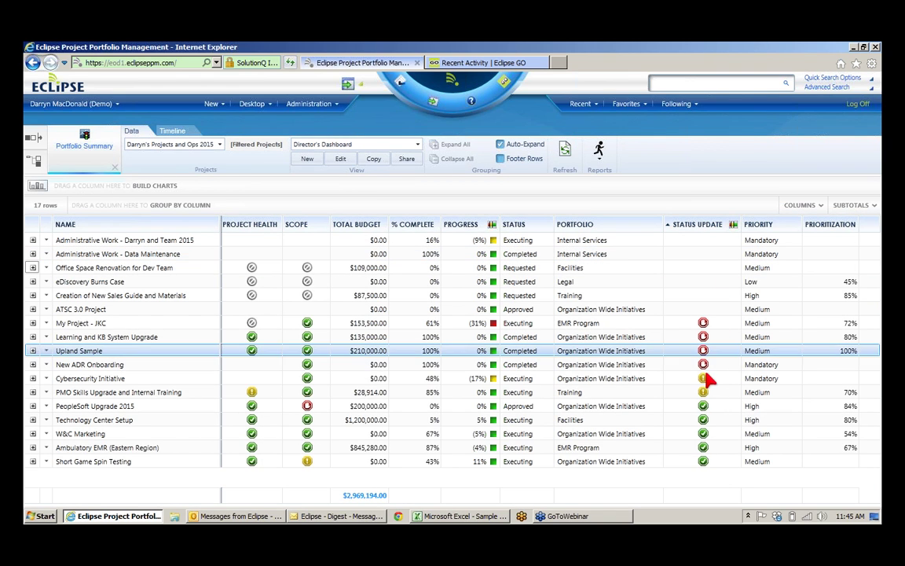
mouse_move(709, 380)
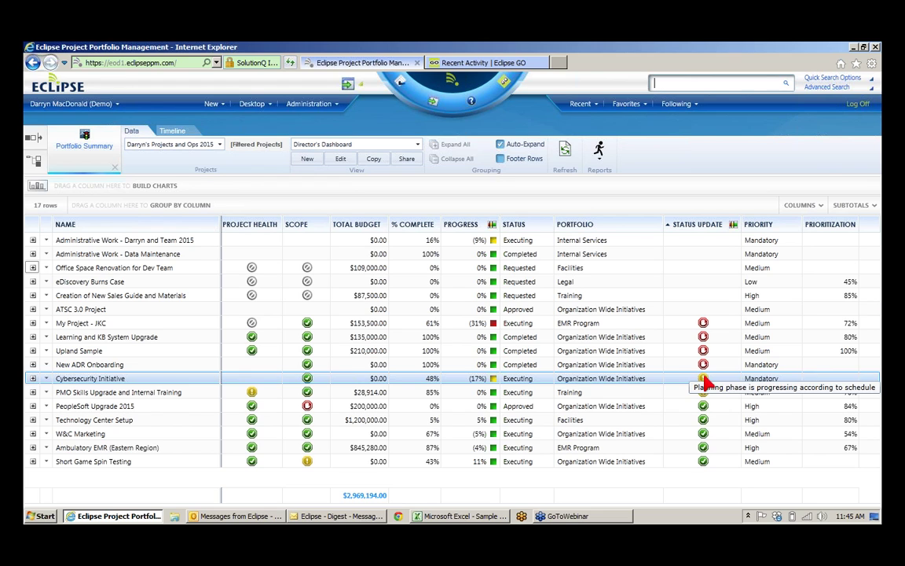
mouse_move(703, 407)
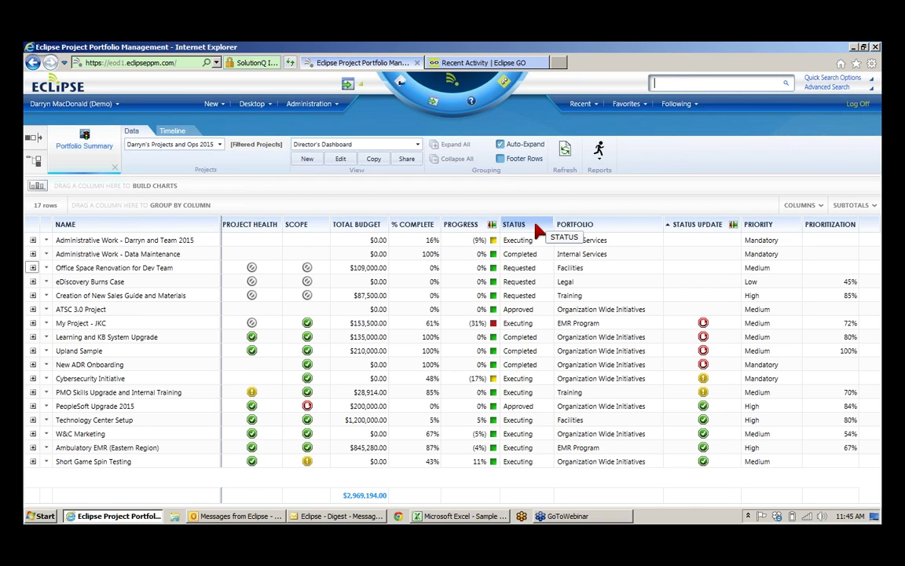
Group the project list by the Status column
mouse_move(528, 226)
left_mouse_down()
mouse_move(449, 188)
mouse_move(273, 193)
mouse_move(243, 209)
left_mouse_up()
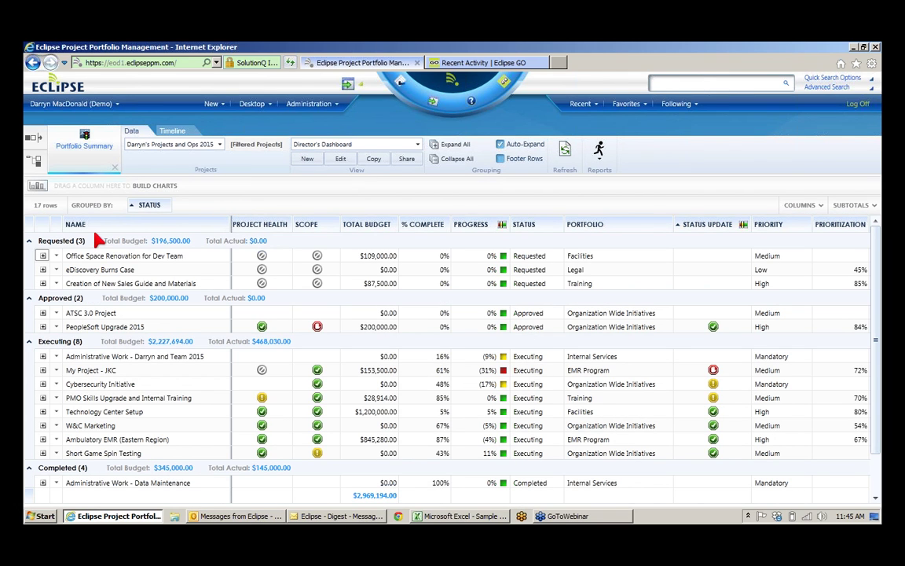
left_click(51, 299)
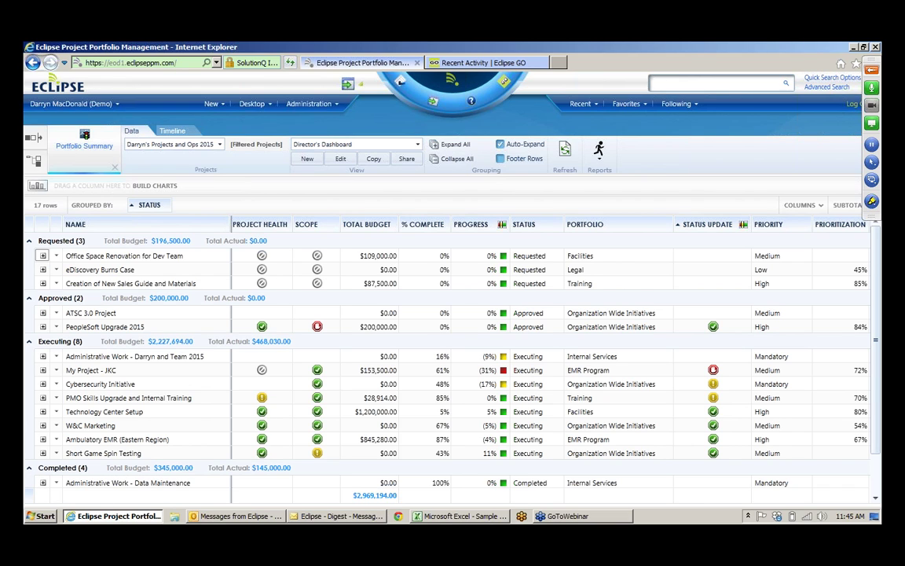
mouse_move(58, 186)
left_mouse_down()
mouse_move(57, 238)
mouse_move(65, 226)
left_mouse_up()
left_click_drag(36, 246, 84, 248)
mouse_move(97, 241)
left_mouse_down()
mouse_move(126, 267)
mouse_move(82, 302)
left_mouse_up()
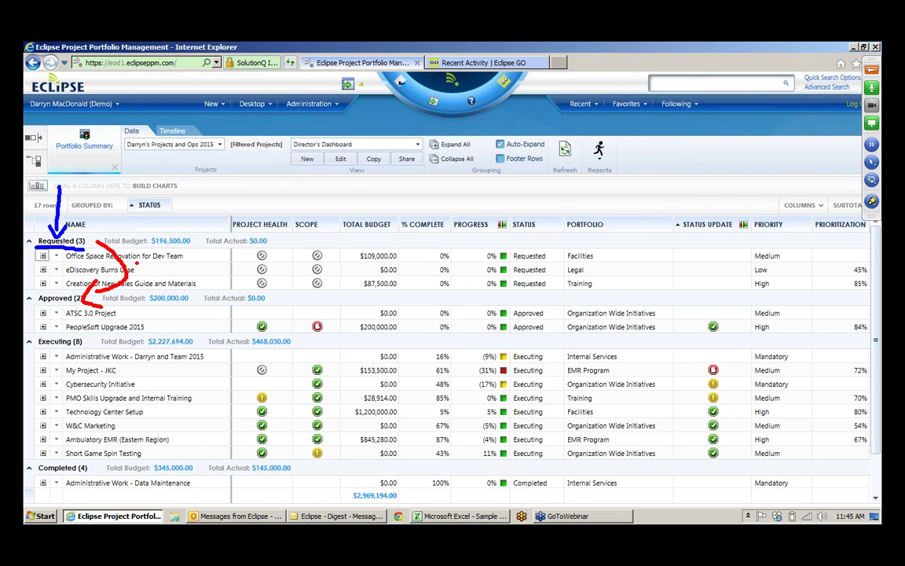
mouse_move(137, 263)
left_mouse_down()
mouse_move(143, 271)
mouse_move(158, 249)
mouse_move(166, 272)
mouse_move(184, 255)
left_mouse_up()
left_click_drag(38, 308, 85, 306)
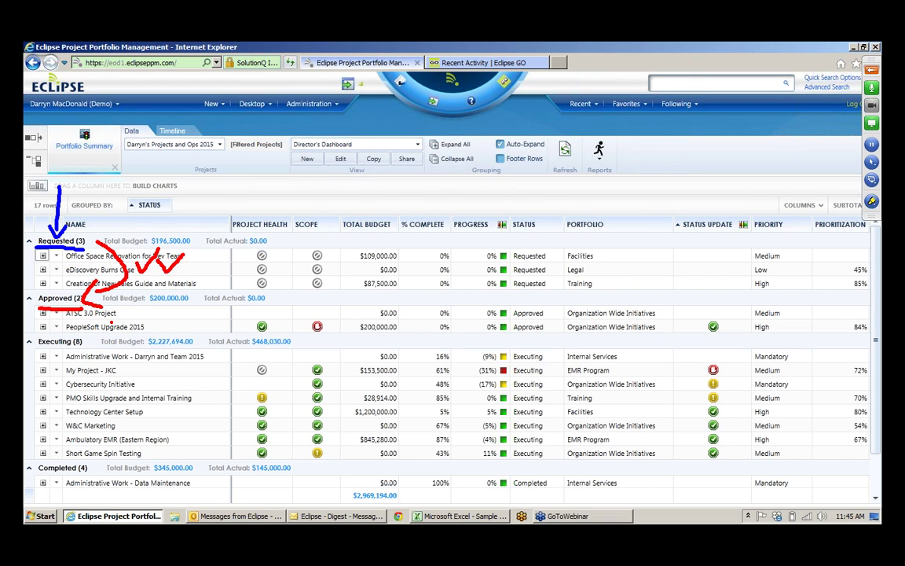
key("Escape")
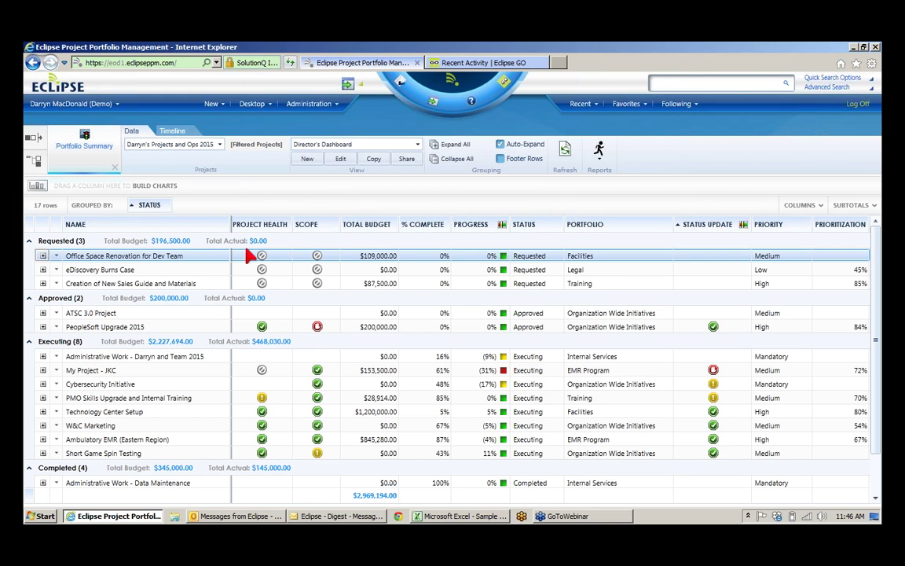
Collapse the Requested, Approved, Executing and Completed groups in the project list
left_click(28, 240)
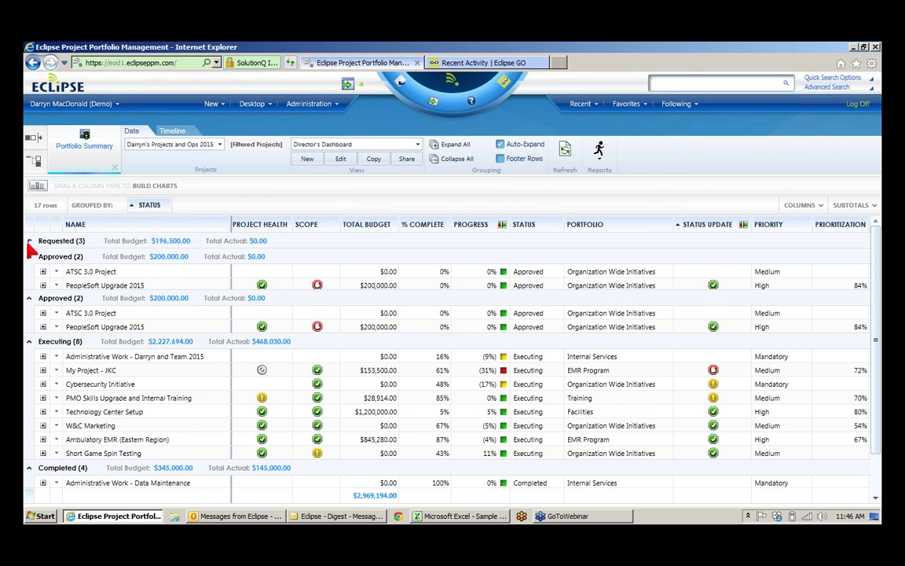
left_click(28, 257)
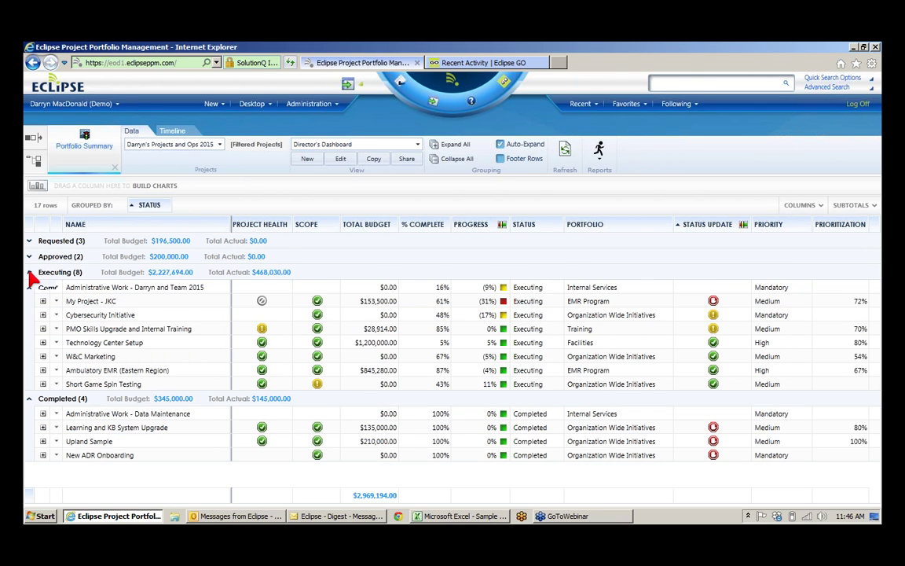
left_click(29, 289)
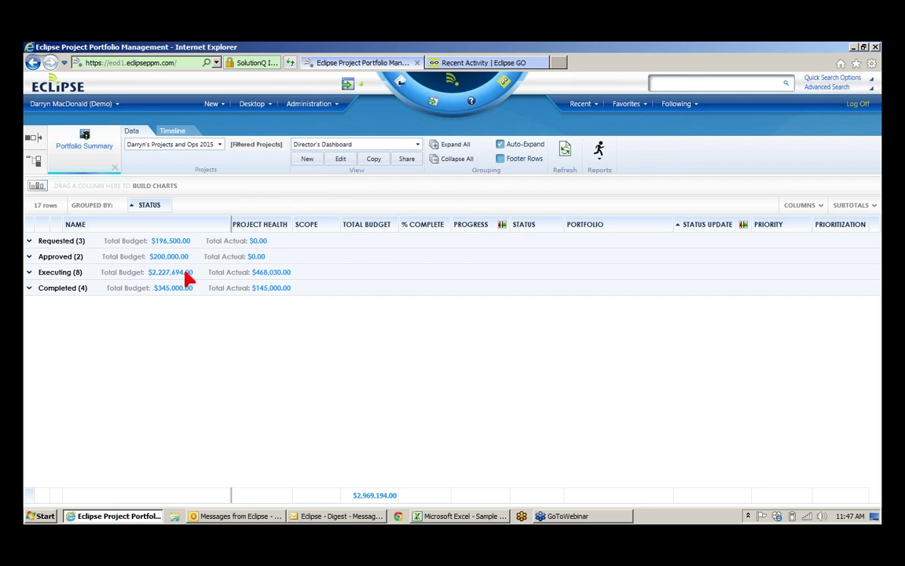
Build a budget chart from the Status column and a count chart from the Project Health column, and inspect their segments
left_click_drag(532, 232, 203, 191)
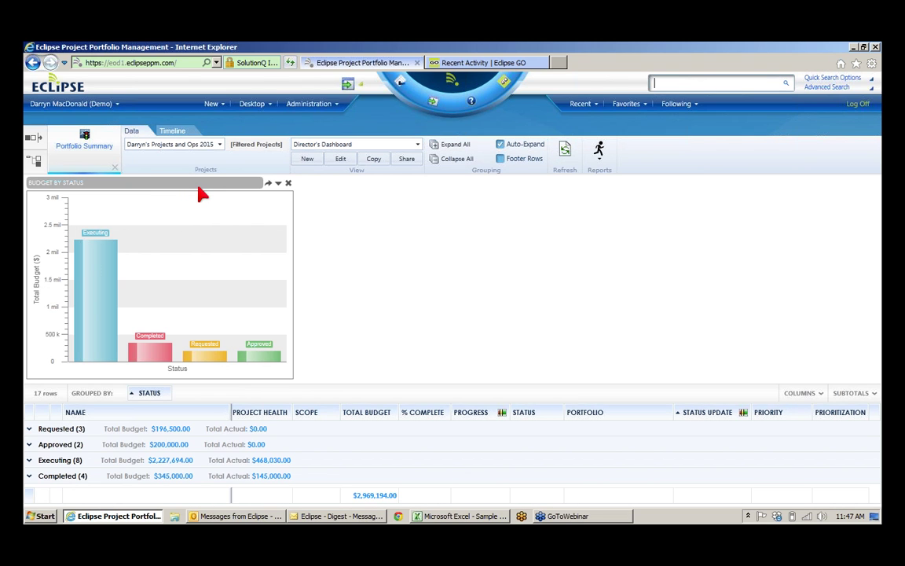
mouse_move(100, 259)
mouse_move(248, 361)
left_click_drag(257, 417, 416, 322)
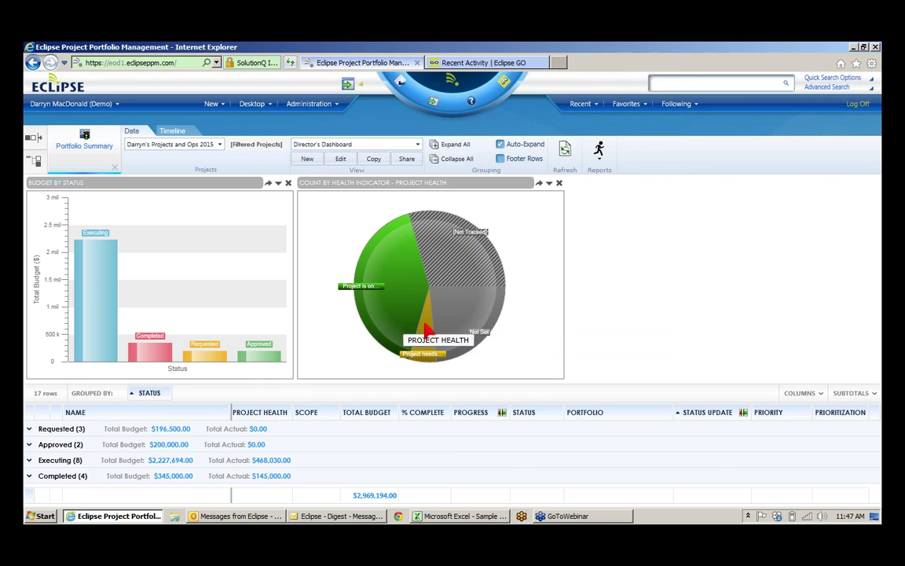
mouse_move(429, 324)
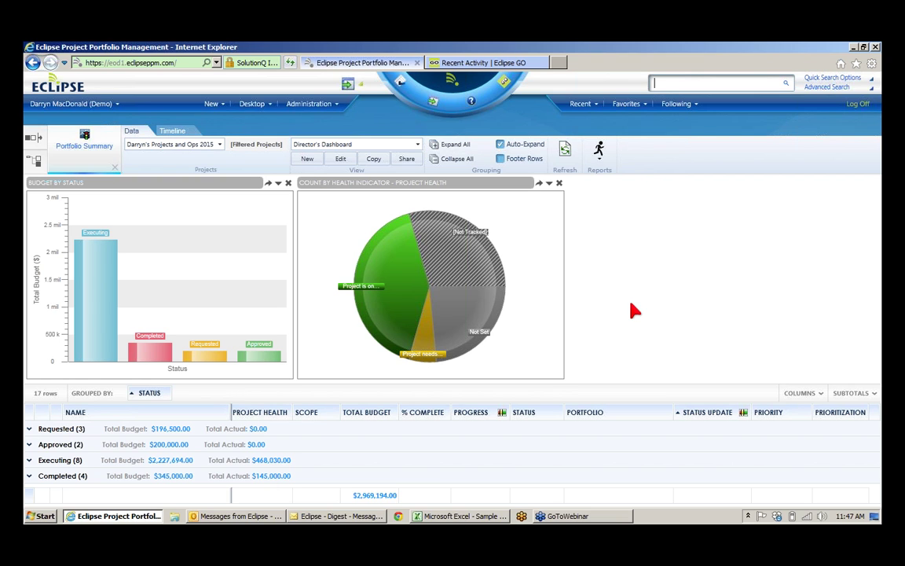
Remove the Project Health and Budget by Status charts and expand all status groups
left_click(559, 184)
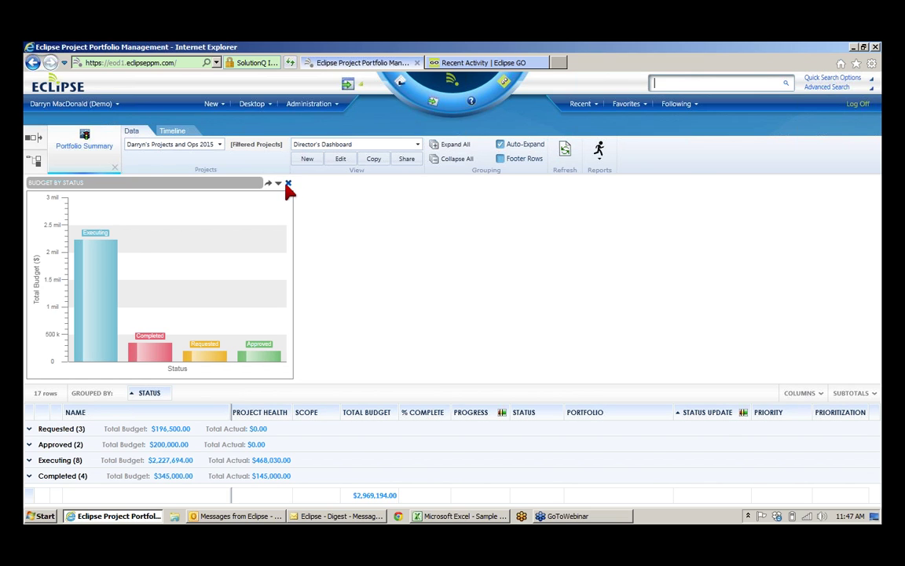
left_click(288, 184)
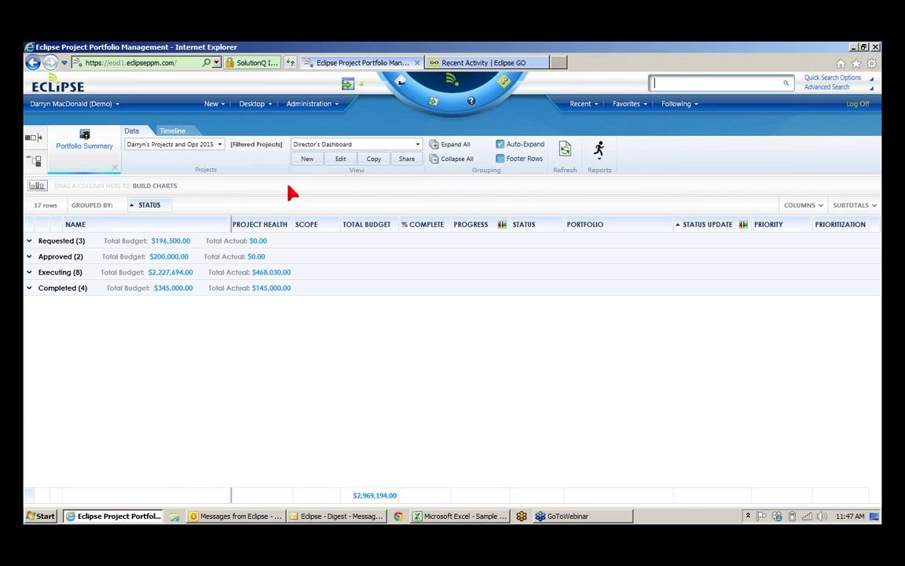
left_click(462, 144)
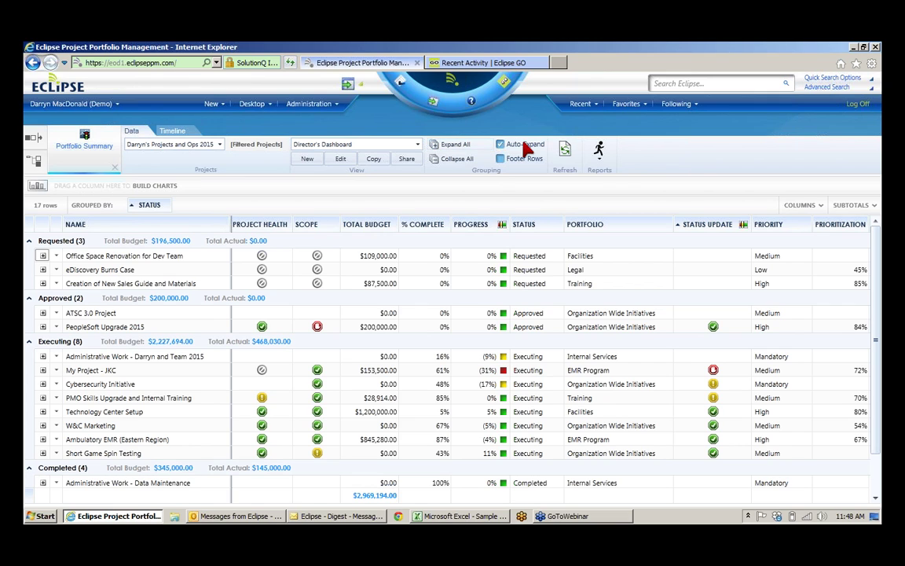
Check which reports and extracts are available for the portfolio, and switch to the Sample Upland Excel Add In Dashboard 2014 workbook in Excel
left_click(598, 155)
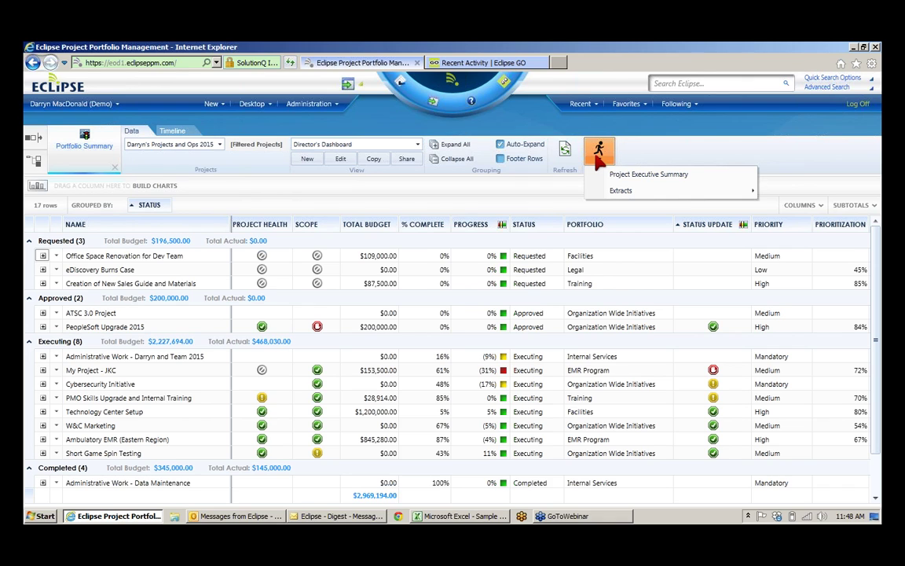
mouse_move(614, 195)
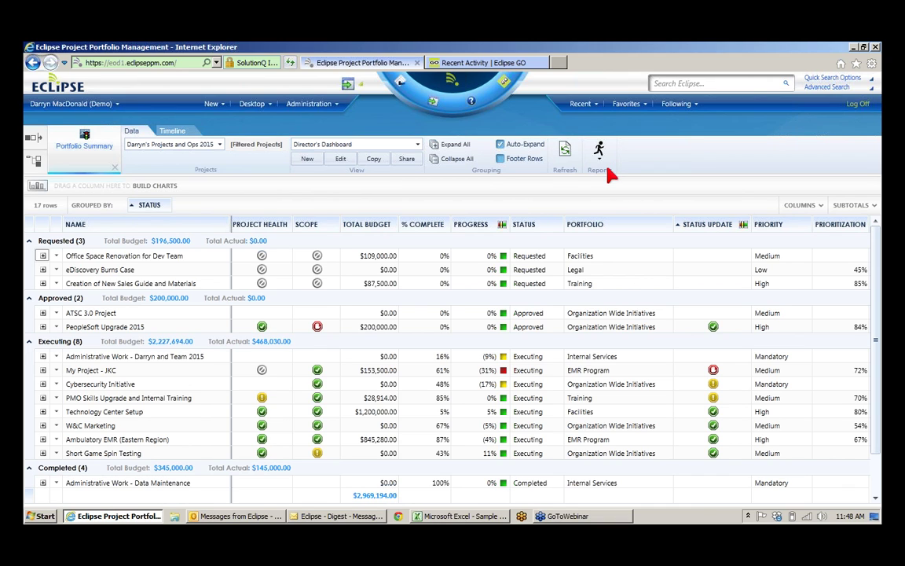
left_click(455, 516)
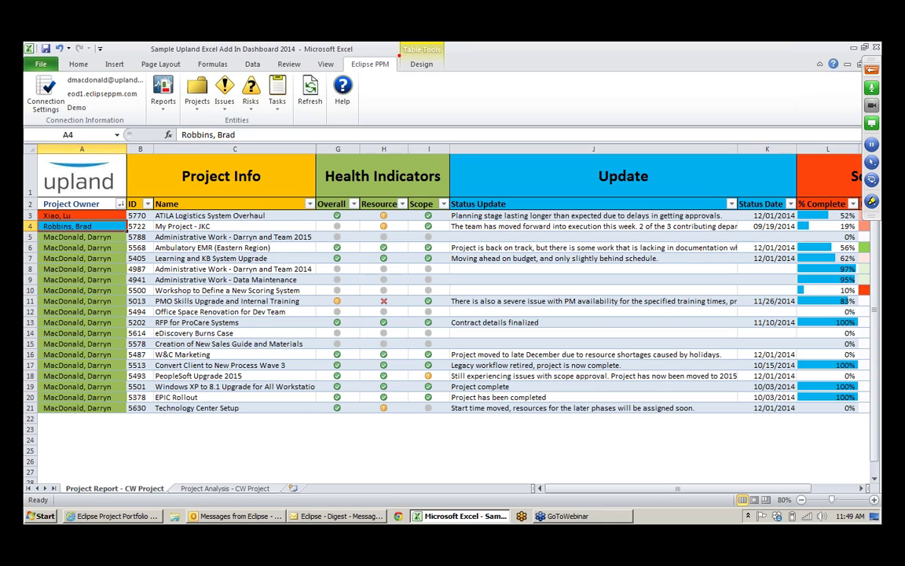
mouse_move(397, 55)
left_mouse_down()
mouse_move(325, 53)
mouse_move(345, 74)
mouse_move(397, 52)
left_mouse_up()
mouse_move(22, 72)
left_mouse_down()
mouse_move(24, 117)
mouse_move(265, 121)
left_mouse_up()
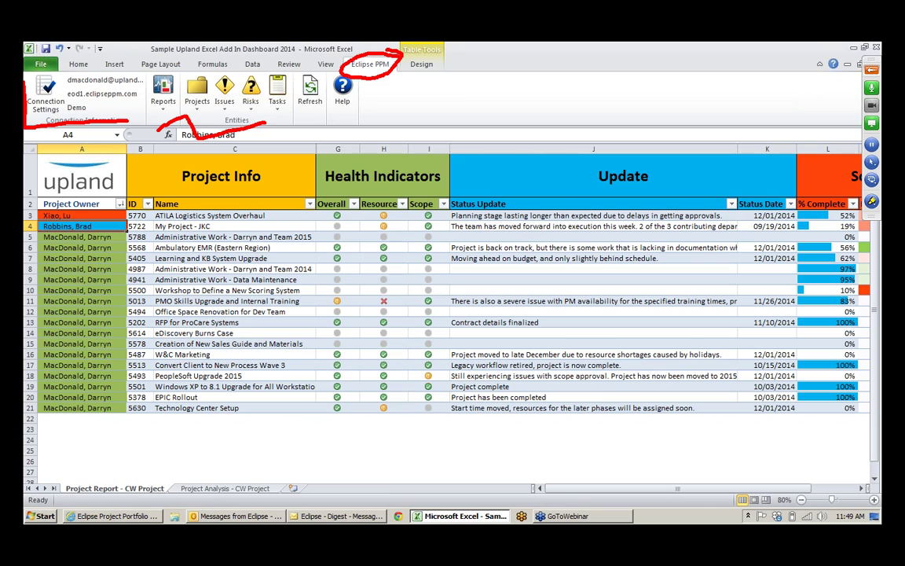
mouse_move(295, 76)
left_mouse_down()
mouse_move(297, 126)
mouse_move(322, 121)
left_mouse_up()
mouse_move(147, 215)
left_mouse_down()
mouse_move(148, 397)
mouse_move(183, 407)
left_mouse_up()
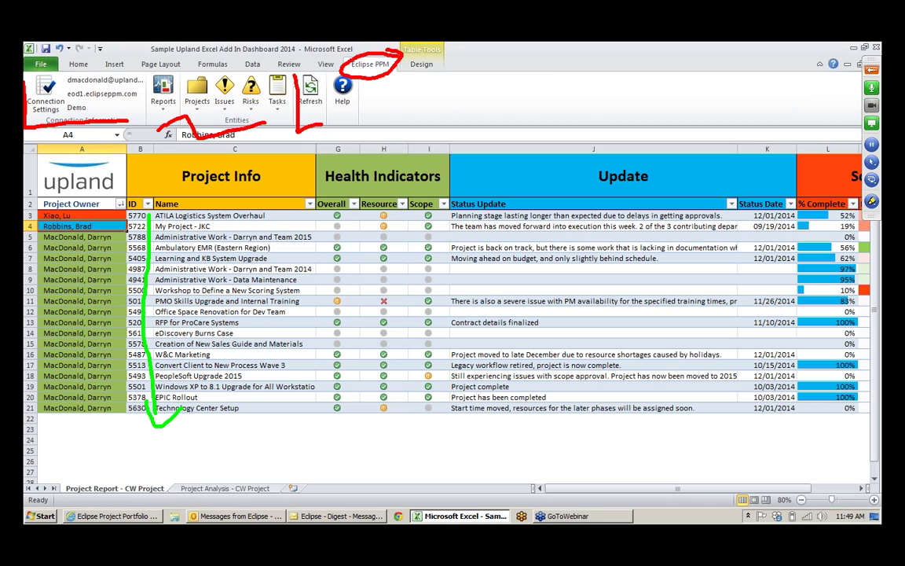
mouse_move(320, 215)
left_mouse_down()
mouse_move(550, 224)
mouse_move(597, 199)
mouse_move(597, 236)
left_mouse_up()
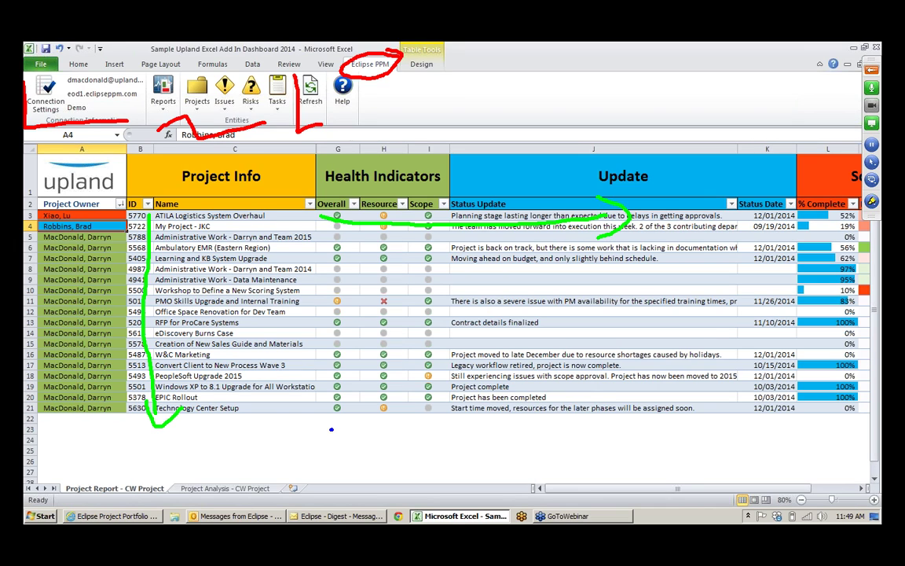
left_click_drag(331, 429, 428, 438)
left_click_drag(789, 409, 860, 422)
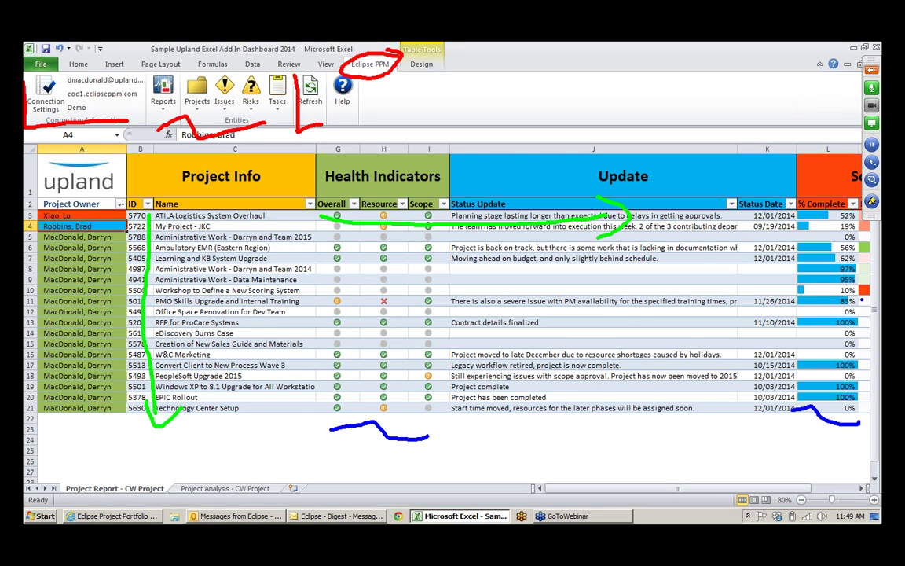
left_click_drag(860, 209, 880, 284)
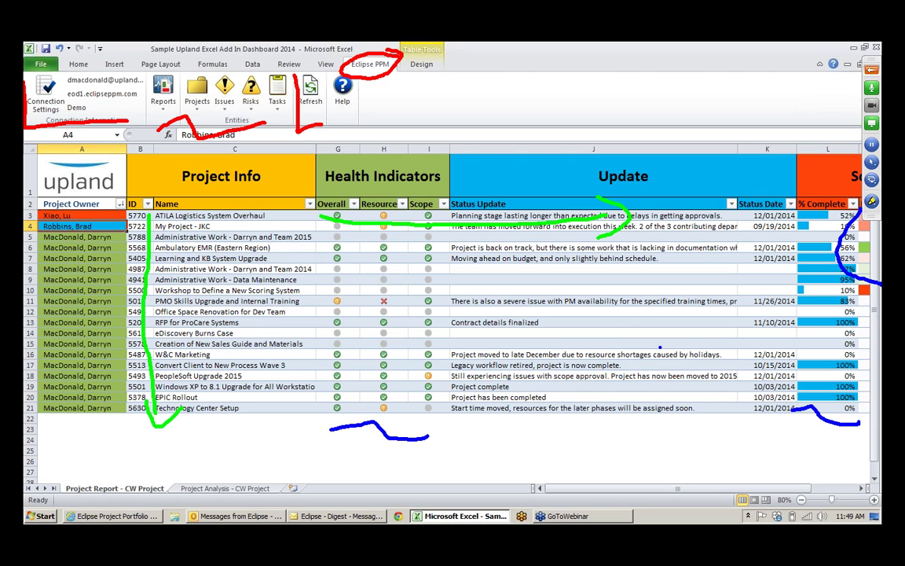
mouse_move(79, 180)
left_mouse_down()
mouse_move(33, 260)
mouse_move(27, 358)
mouse_move(120, 275)
mouse_move(98, 206)
left_mouse_up()
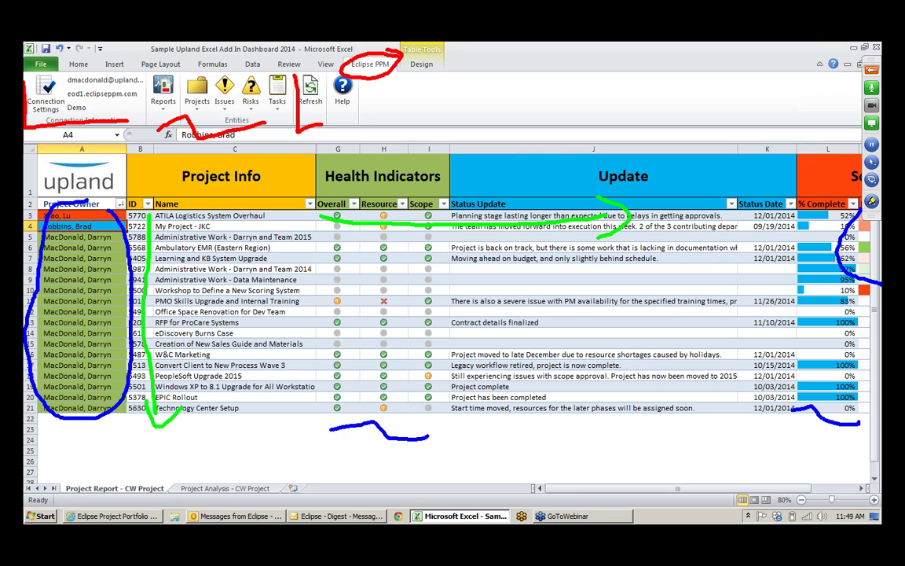
key("Escape")
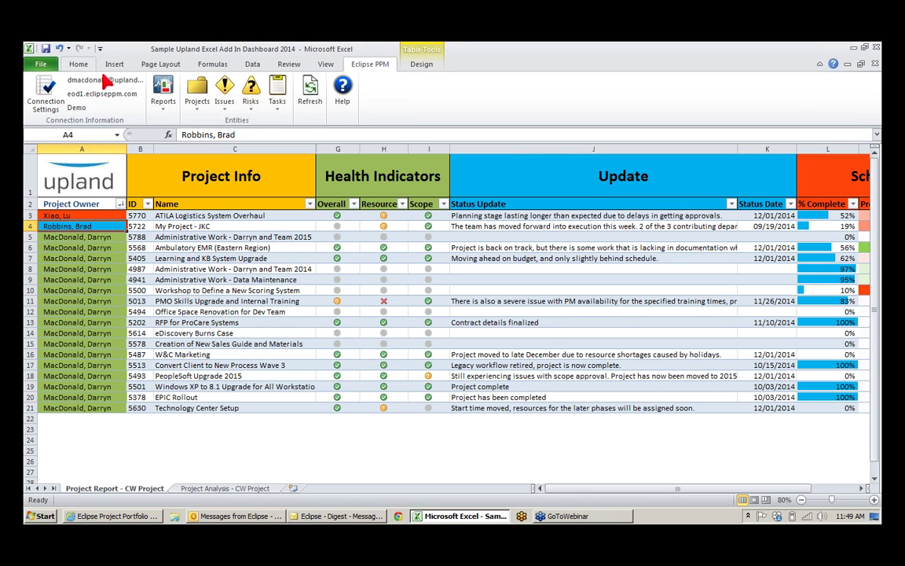
Give the Project Info header and the ID and Name headings beneath it a yellow fill and red text
left_click(209, 172)
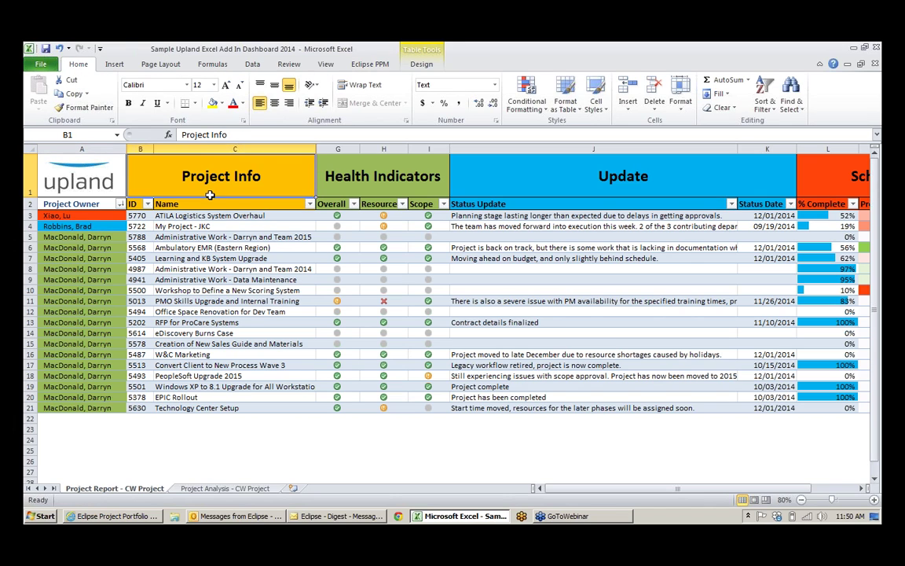
left_click_drag(210, 195, 210, 204)
left_click(212, 103)
left_click(233, 103)
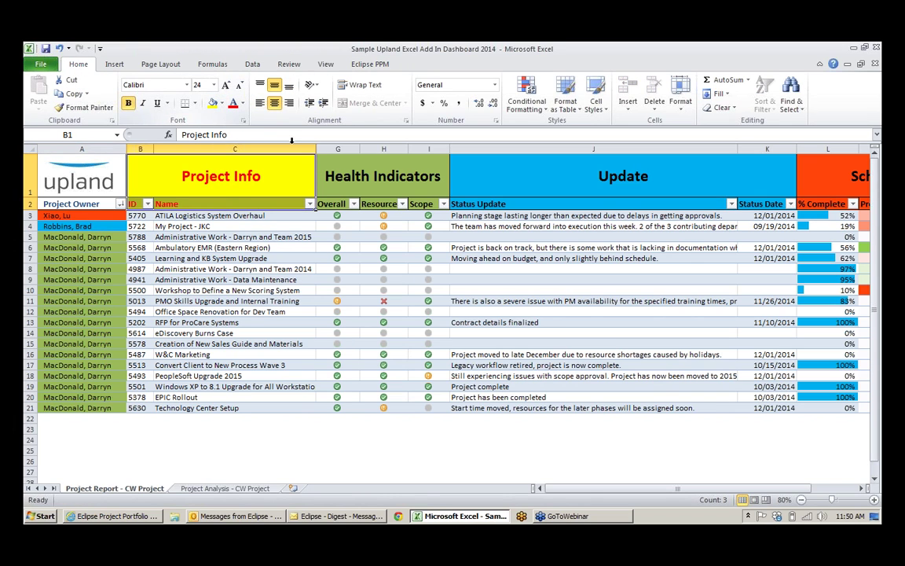
left_click(343, 173)
Refresh the dashboard workbook's project data through the Eclipse PPM add-in
left_click(368, 65)
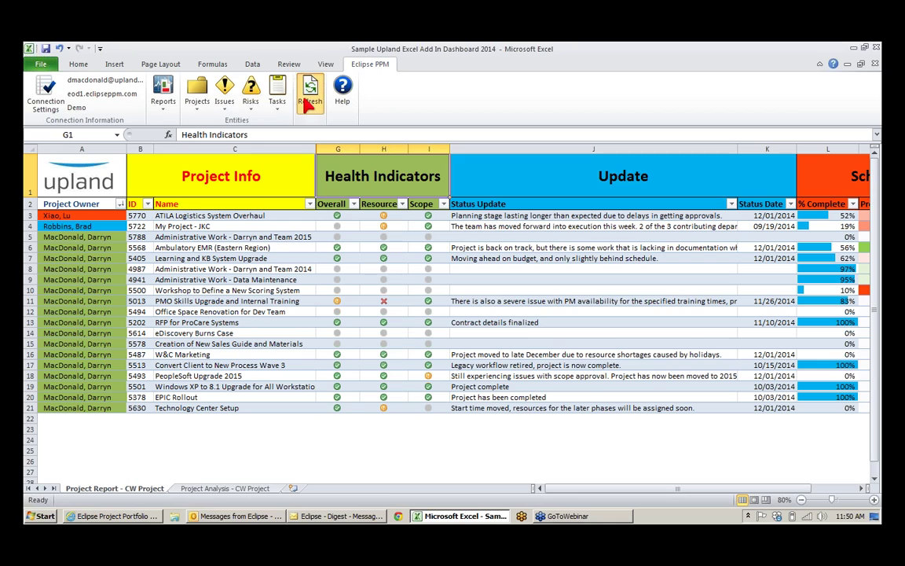
left_click(307, 93)
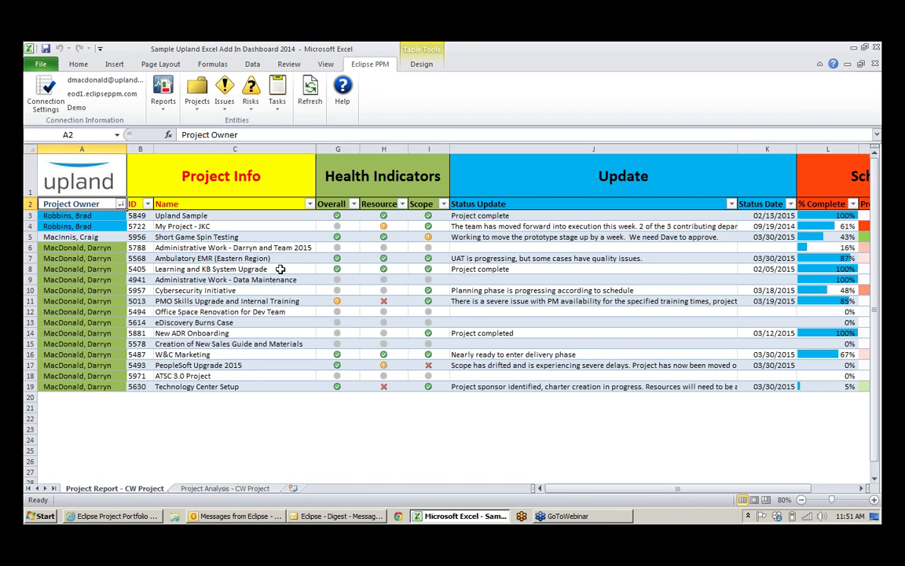
Switch to Eclipse PPM in Internet Explorer and expand the snapshot of the PMO Skills Upgrade and Internal Training project
left_click(114, 516)
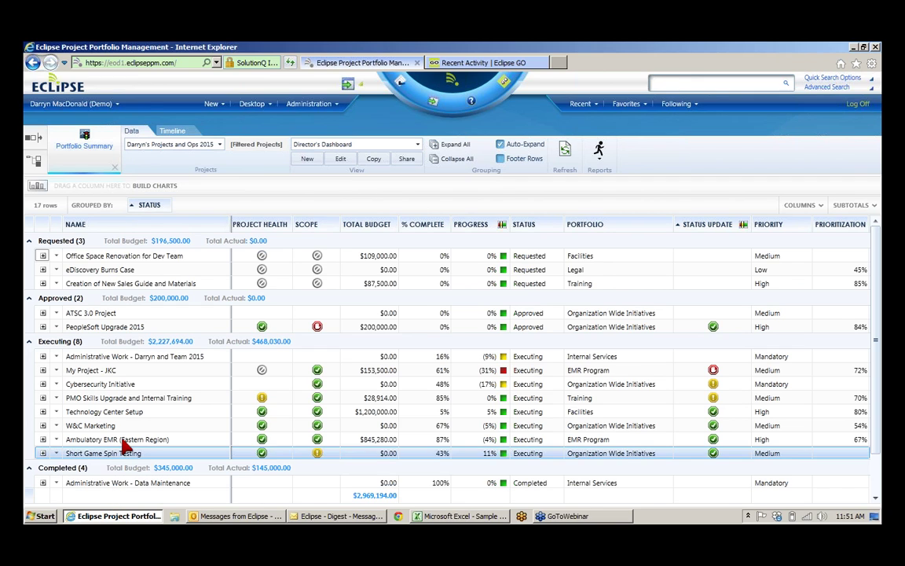
mouse_move(260, 399)
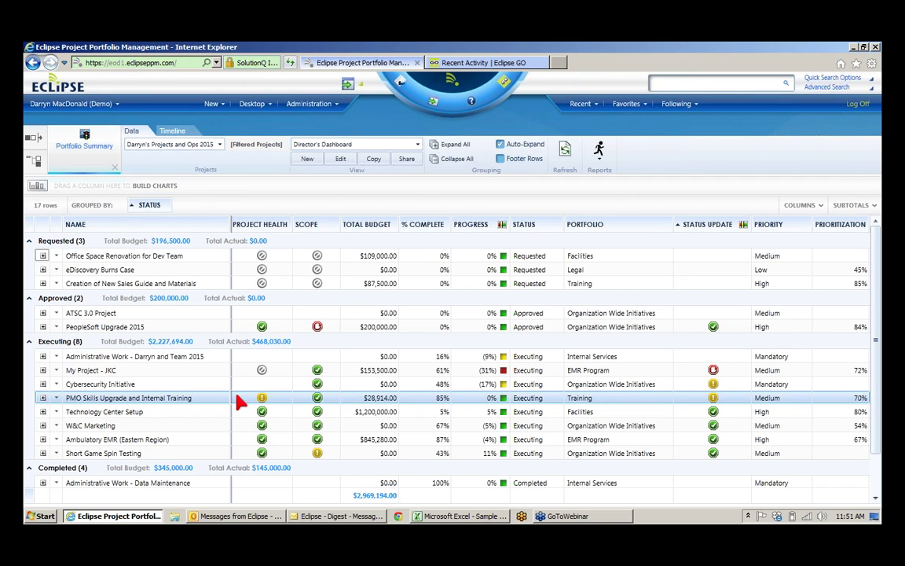
left_click(43, 398)
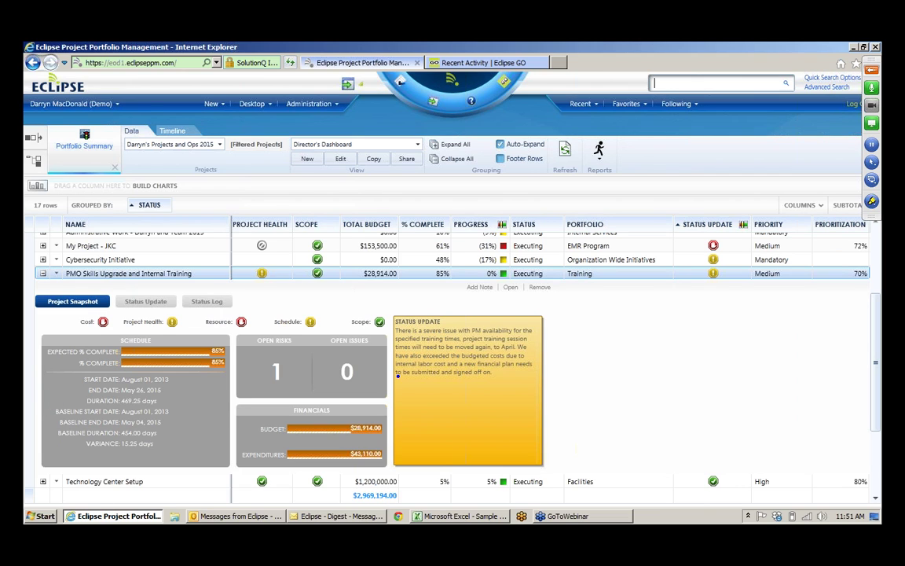
left_click_drag(398, 384, 498, 388)
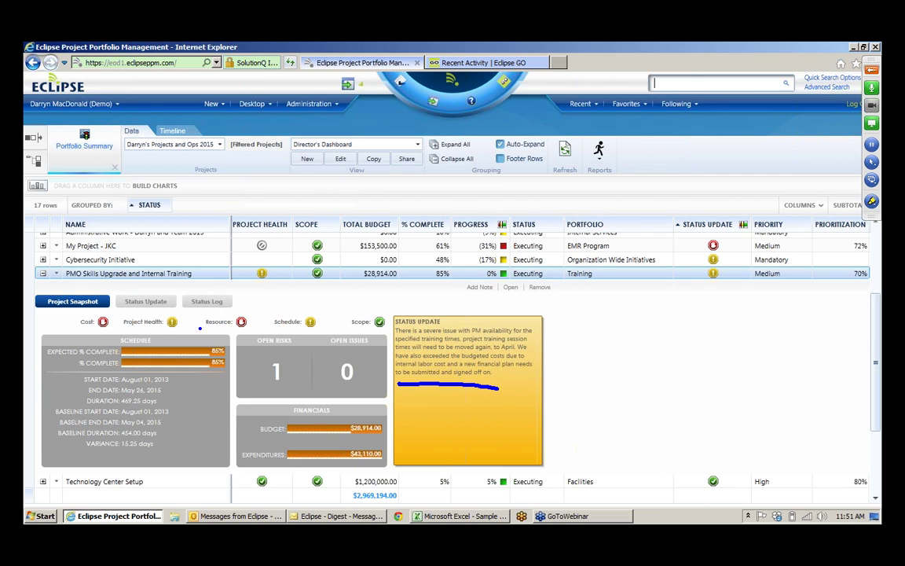
left_click_drag(91, 333, 383, 329)
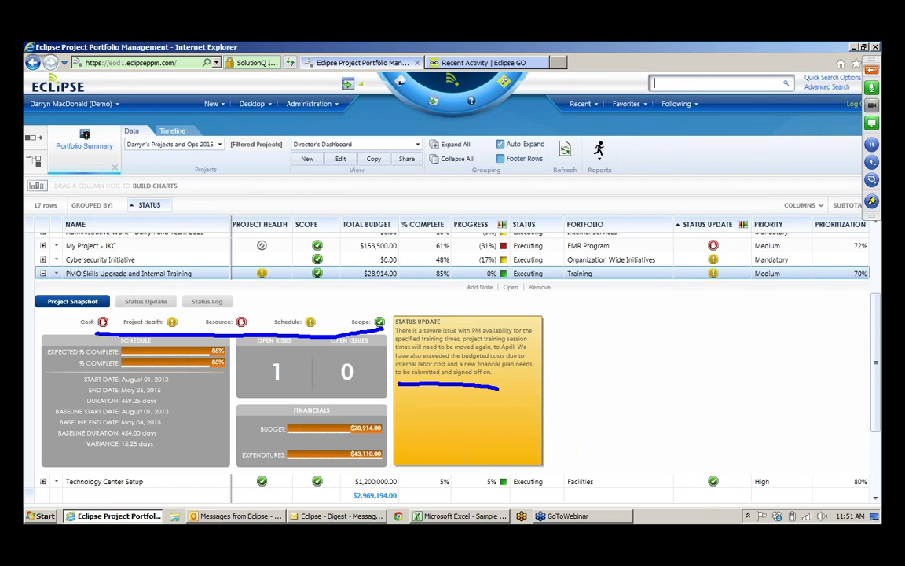
left_click_drag(112, 377, 197, 380)
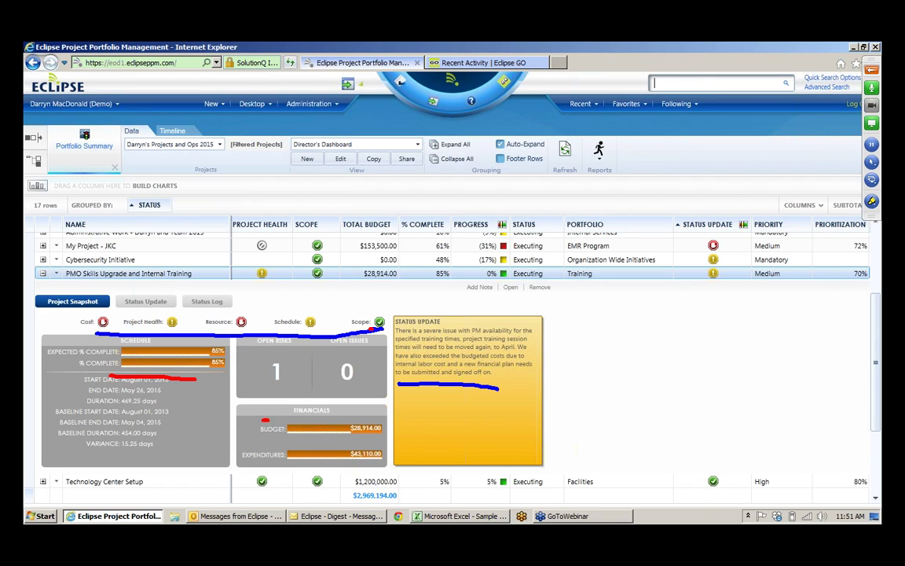
left_click_drag(264, 420, 467, 433)
left_click_drag(269, 356, 373, 374)
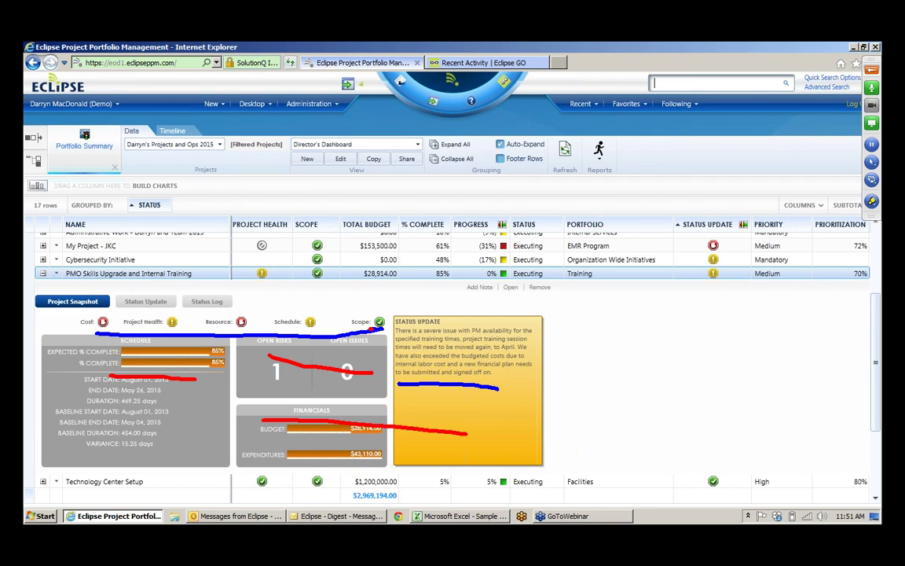
key("Escape")
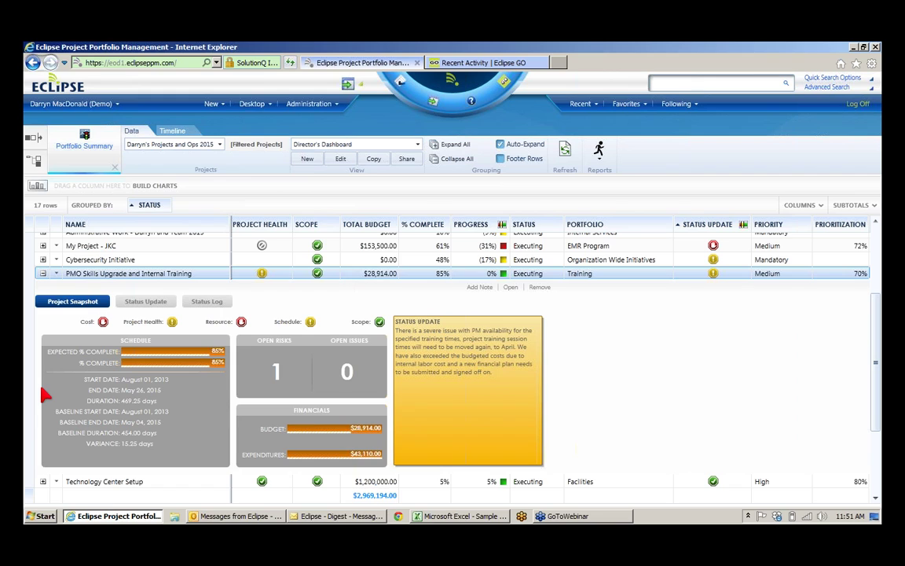
Open the dashboard of the PMO Skills Upgrade and Internal Training project
left_click(129, 275)
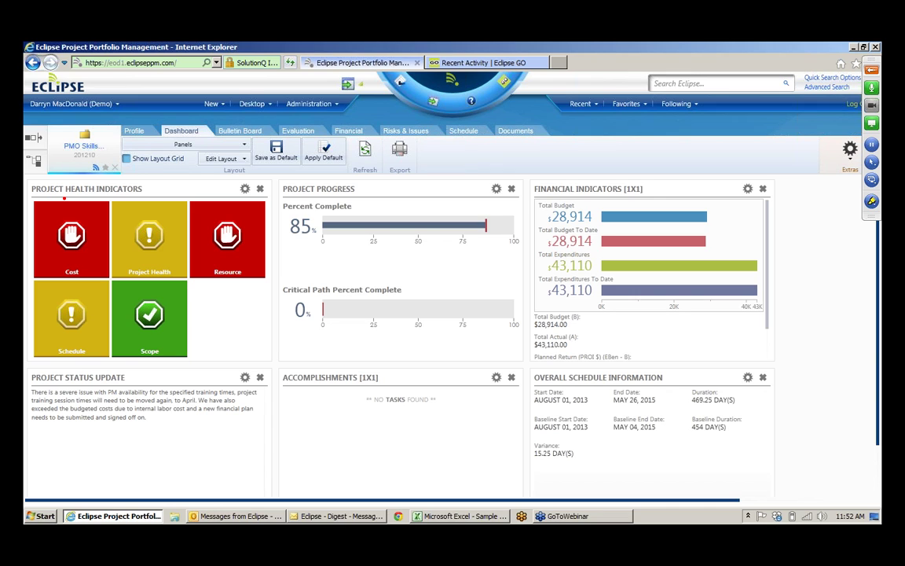
left_click_drag(64, 198, 146, 197)
left_click_drag(289, 200, 354, 190)
left_click_drag(477, 240, 492, 241)
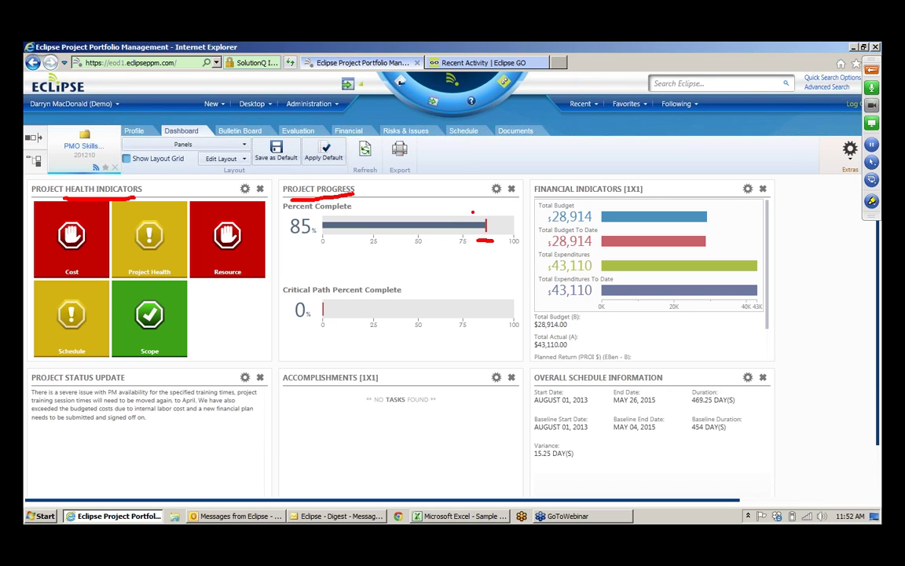
mouse_move(477, 219)
left_mouse_down()
mouse_move(481, 205)
mouse_move(471, 218)
mouse_move(480, 218)
left_mouse_up()
mouse_move(675, 165)
left_mouse_down()
mouse_move(576, 170)
mouse_move(764, 319)
mouse_move(688, 200)
left_mouse_up()
mouse_move(476, 357)
left_mouse_down()
mouse_move(267, 410)
mouse_move(430, 382)
left_mouse_up()
left_click_drag(47, 454, 183, 457)
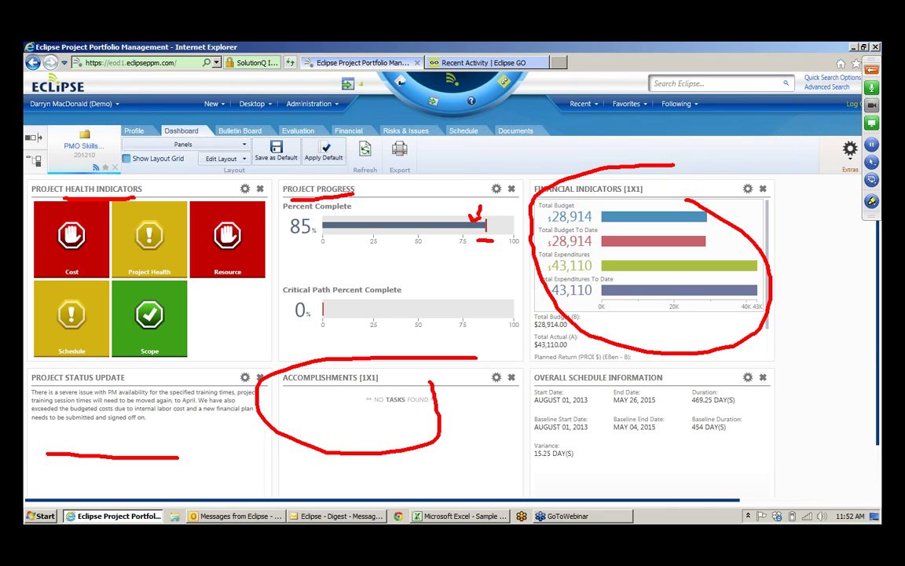
left_click_drag(566, 463, 720, 472)
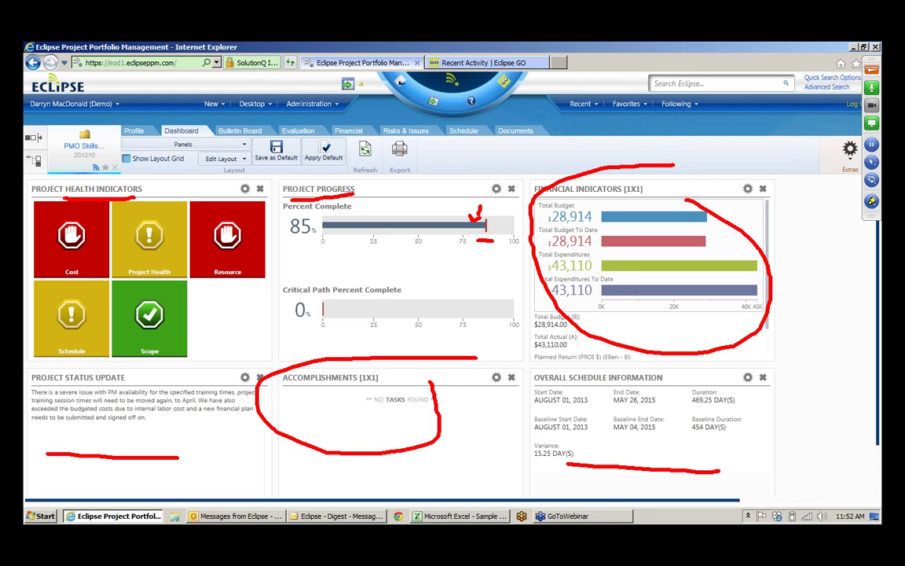
key("Escape")
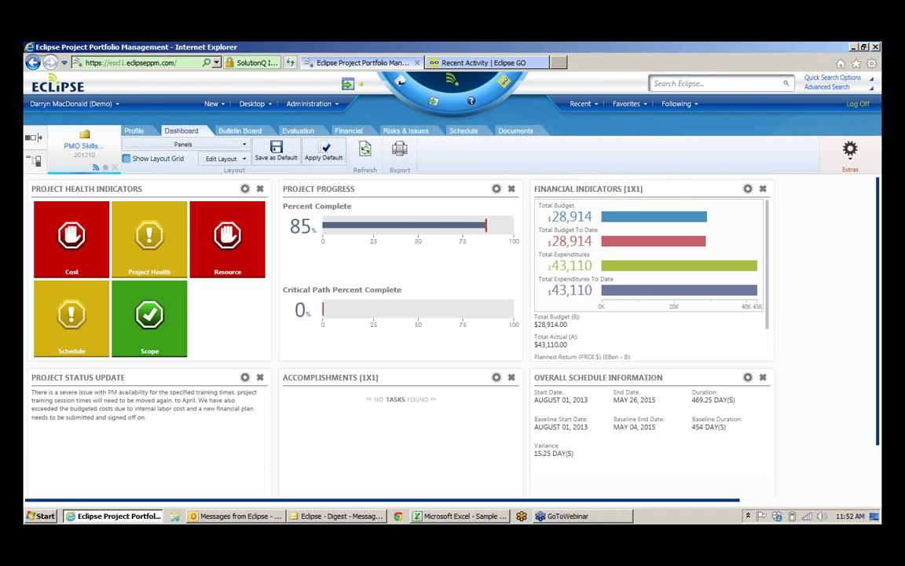
Swap the Financial Indicators panel with the Project Progress panel on the project dashboard
left_click_drag(594, 188, 414, 216)
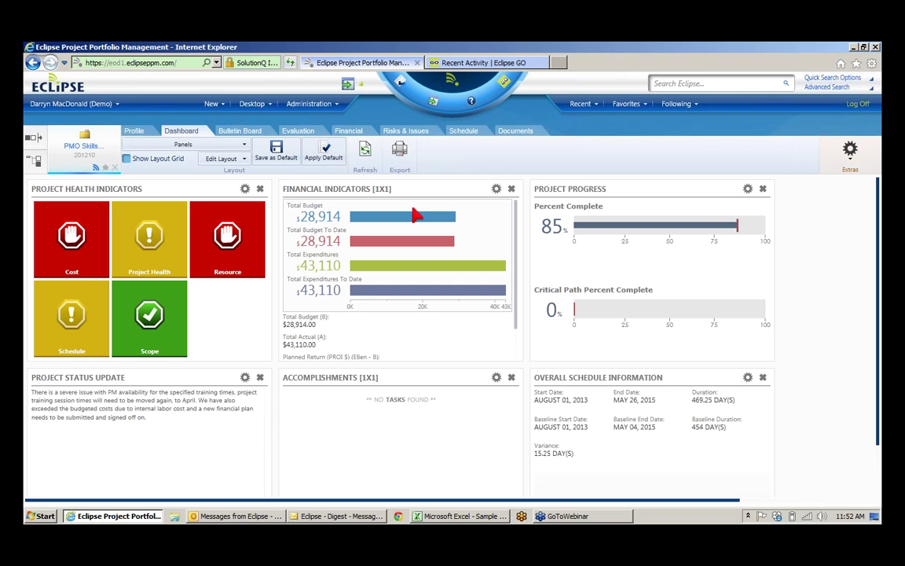
Look through the project's Documents page and its Schedule with the Gantt chart
left_click(509, 139)
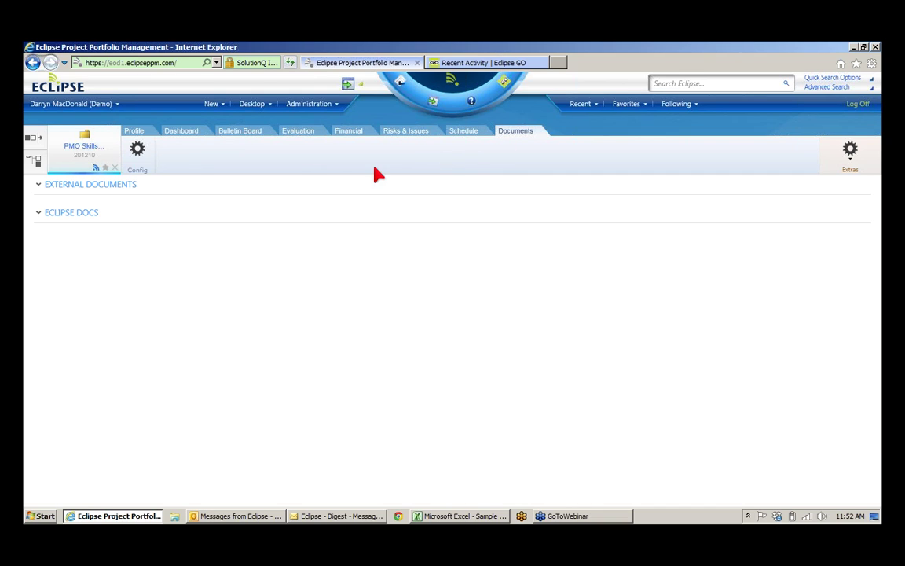
left_click(465, 132)
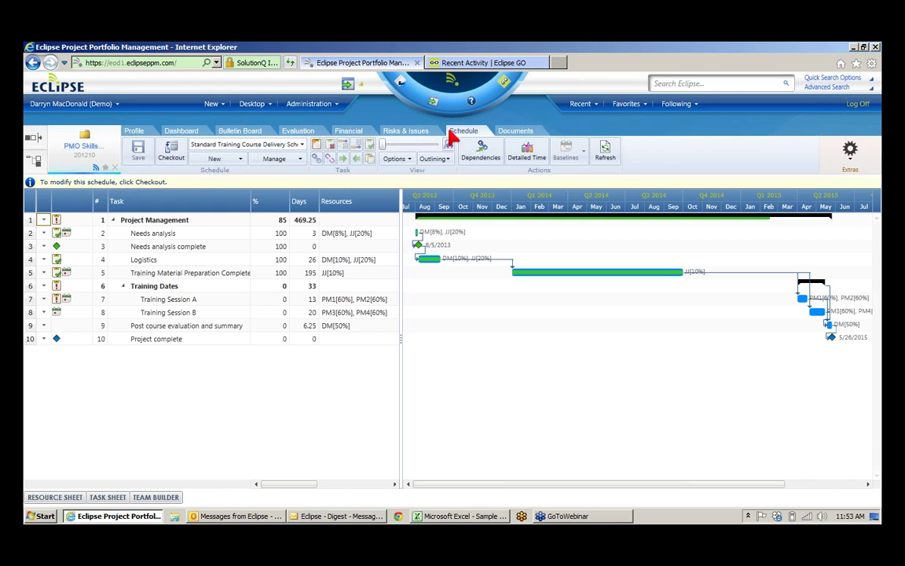
Expand Budget and Expenditures in the project's financial plan and pin the Financial Indicators open beside it
left_click(350, 132)
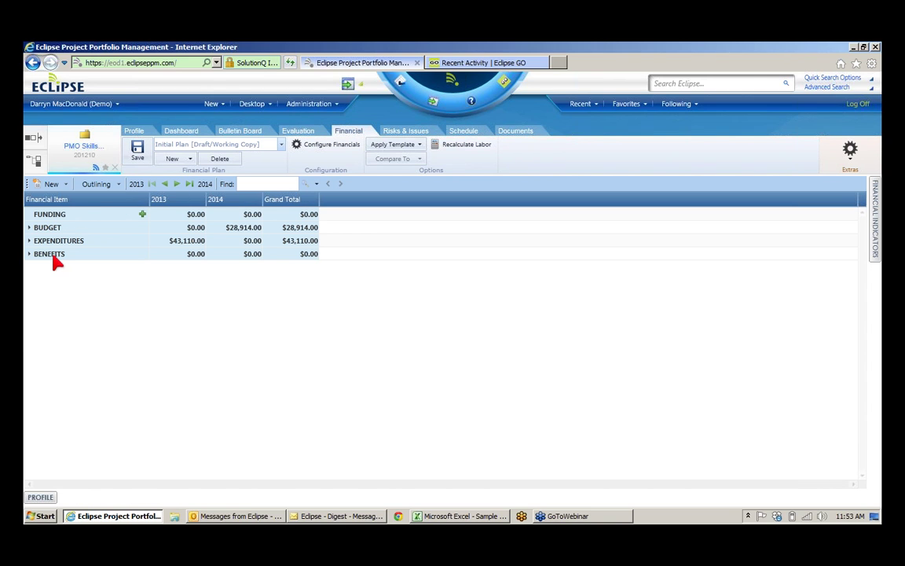
left_click(30, 227)
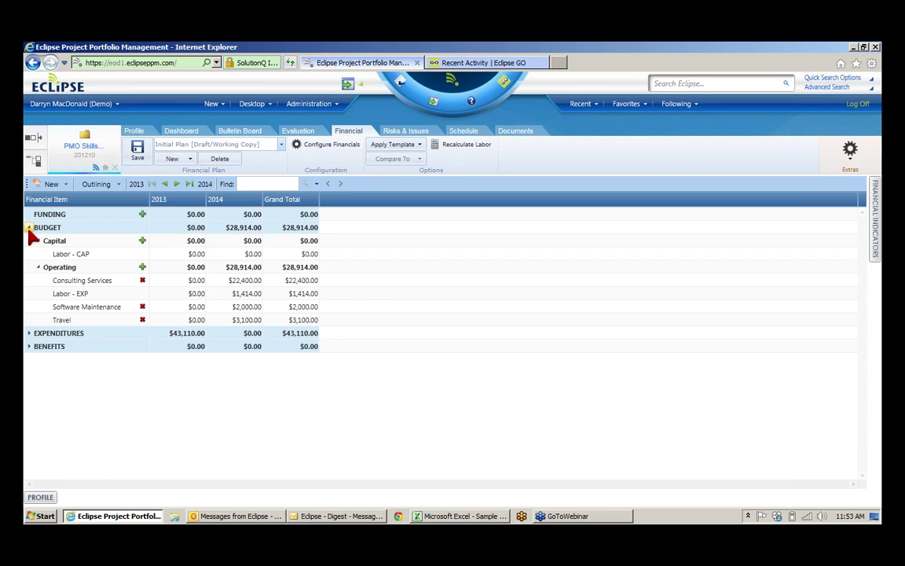
left_click(29, 334)
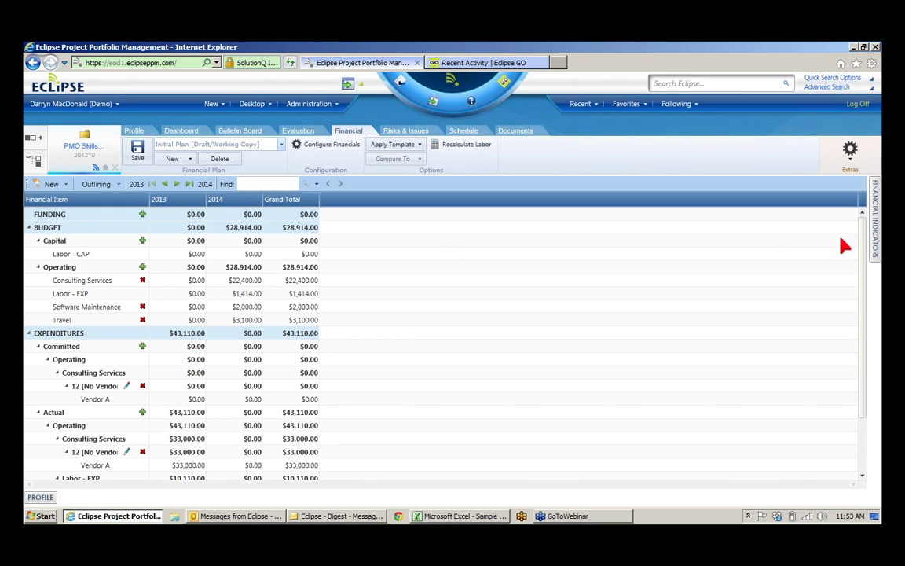
left_click(875, 246)
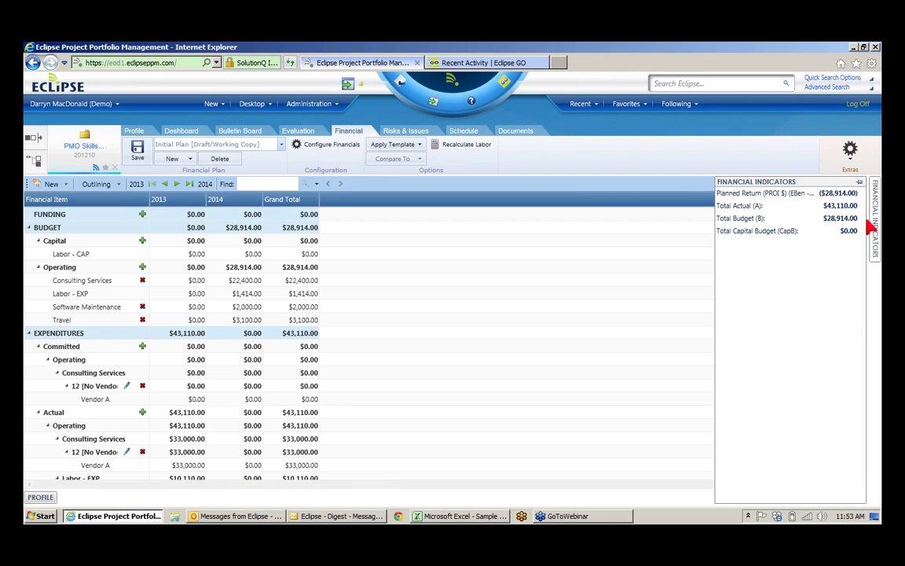
left_click(860, 183)
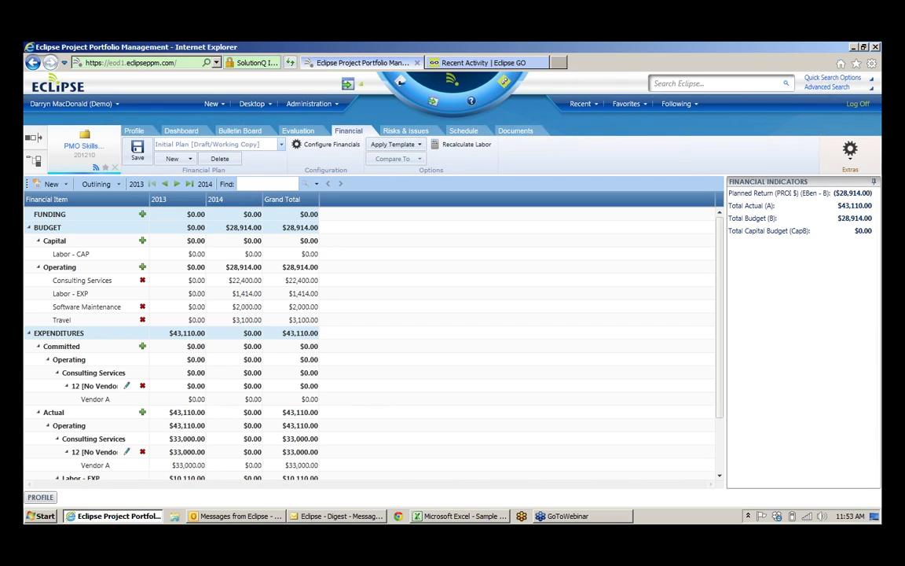
Open the project's Evaluation page to view its portfolio prioritization criteria
left_click(310, 132)
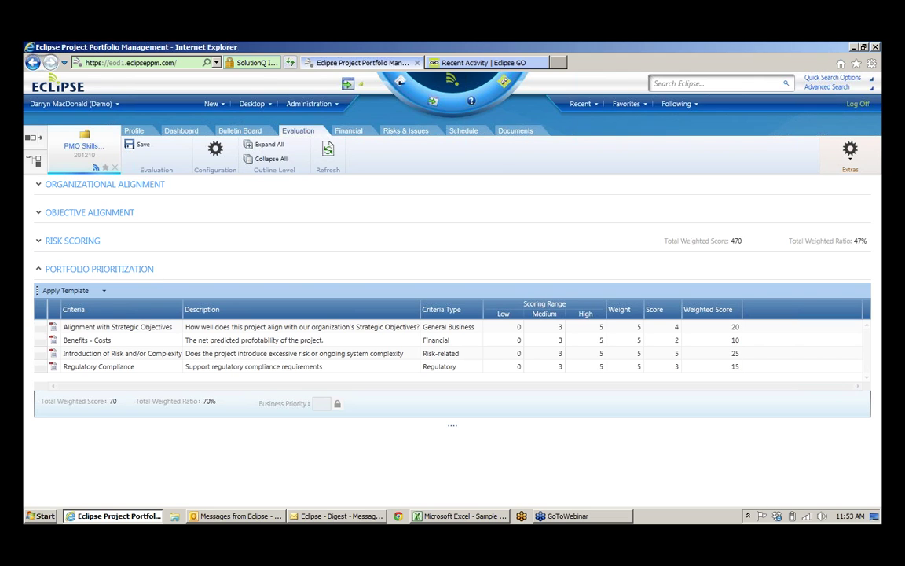
left_click_drag(63, 319, 122, 312)
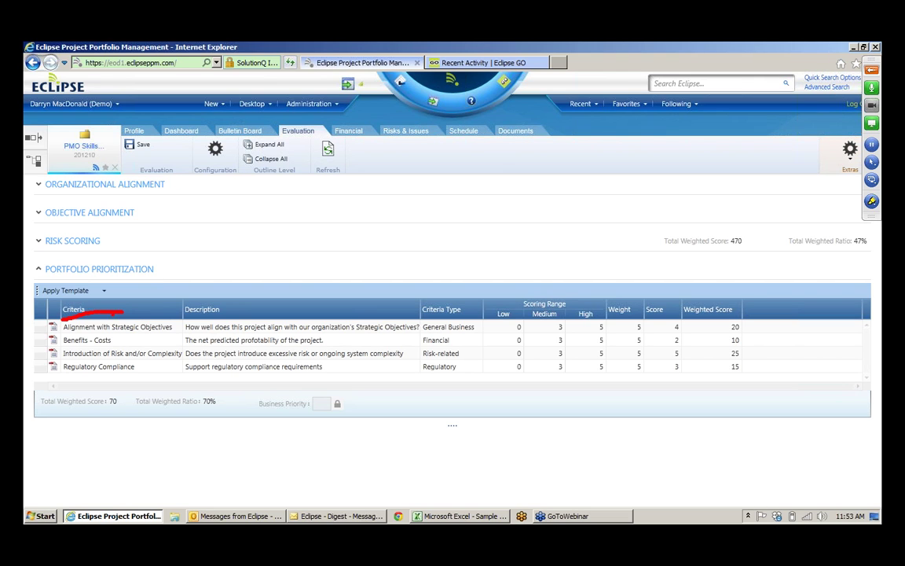
mouse_move(52, 319)
left_mouse_down()
mouse_move(52, 363)
mouse_move(100, 375)
left_mouse_up()
left_click_drag(502, 312, 629, 318)
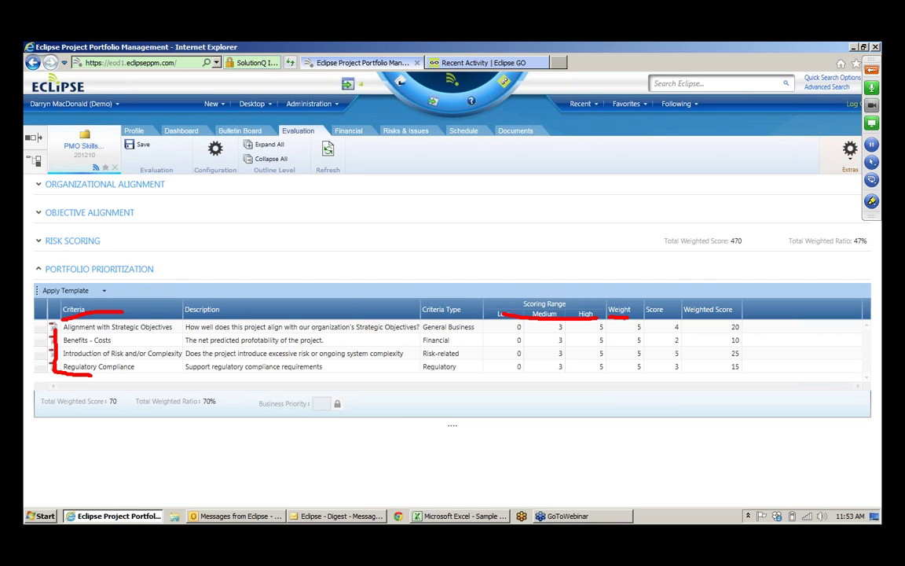
mouse_move(675, 295)
left_mouse_down()
mouse_move(647, 322)
mouse_move(648, 374)
mouse_move(686, 297)
left_mouse_up()
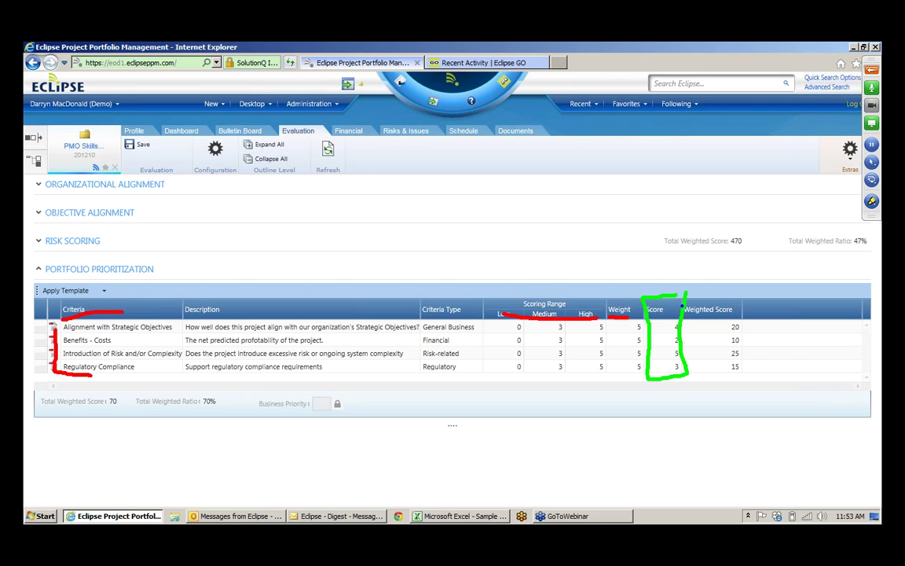
Mark up the weighted scores, total ratio, three other evaluation sections and the project's page names with the screen pen, and clear the annotations
mouse_move(742, 298)
left_mouse_down()
mouse_move(680, 345)
mouse_move(753, 330)
mouse_move(740, 296)
left_mouse_up()
left_click_drag(195, 424, 228, 416)
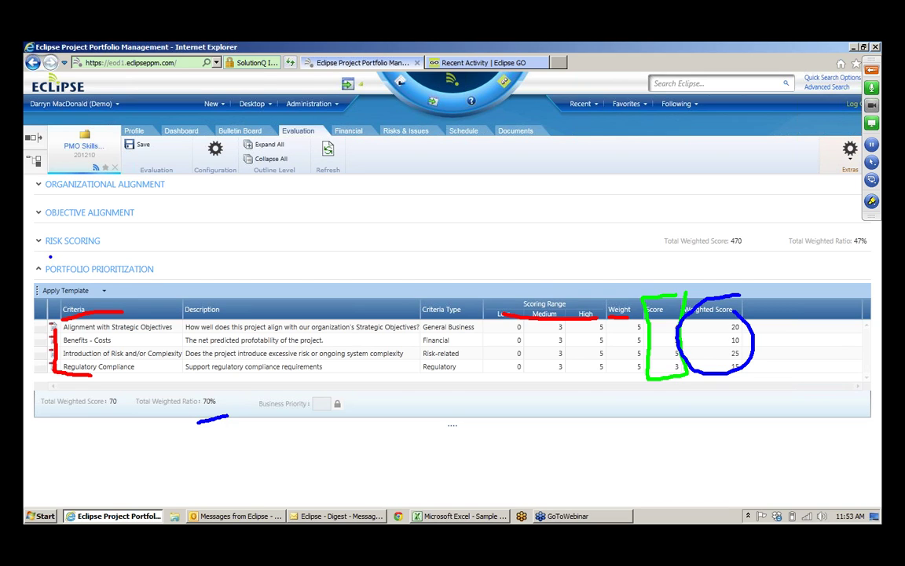
left_click_drag(45, 250, 90, 254)
left_click_drag(48, 223, 111, 229)
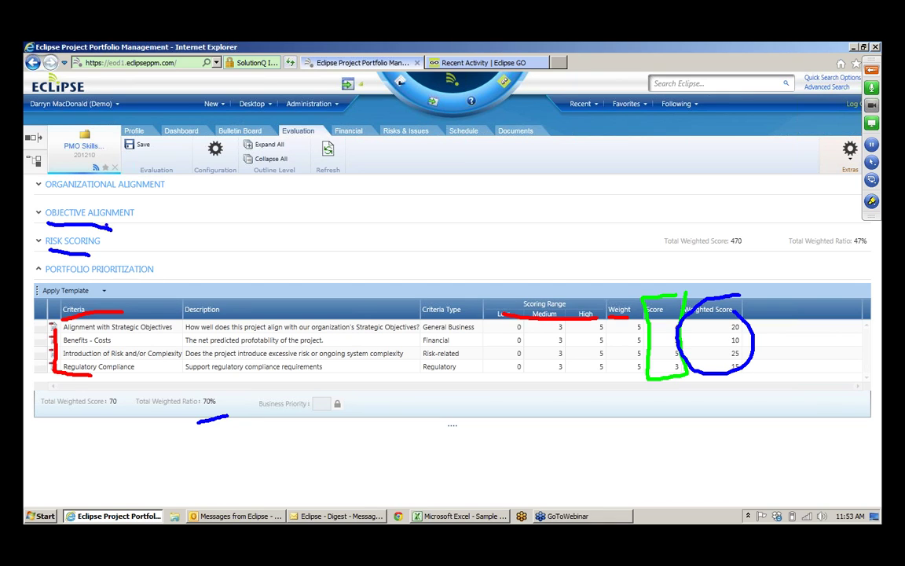
left_click_drag(46, 194, 157, 198)
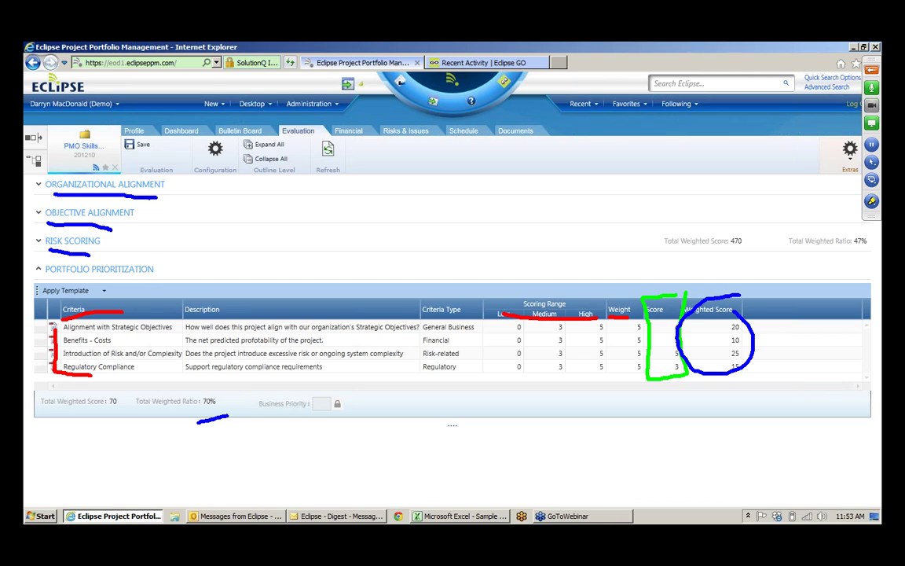
mouse_move(373, 115)
left_mouse_down()
mouse_move(150, 119)
mouse_move(127, 132)
mouse_move(334, 154)
mouse_move(550, 125)
mouse_move(444, 106)
left_mouse_up()
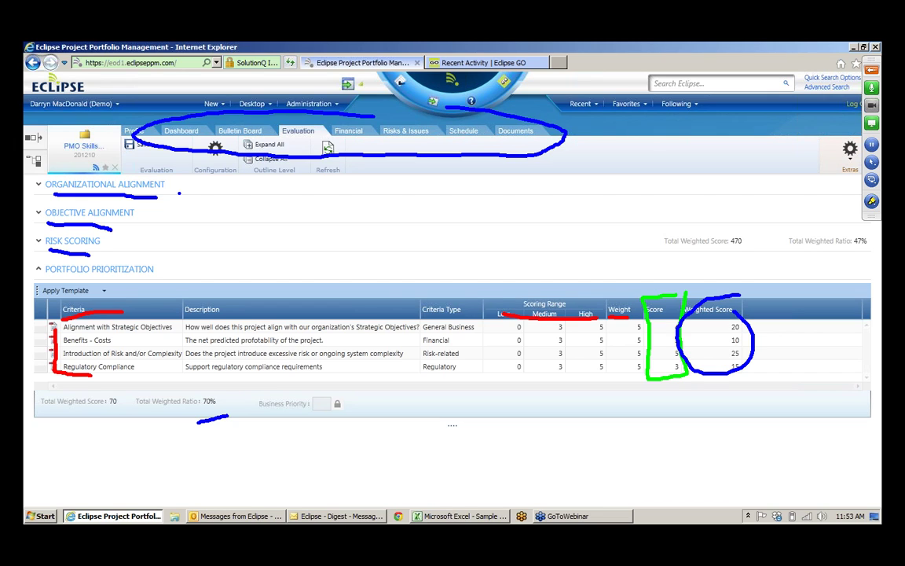
key("Escape")
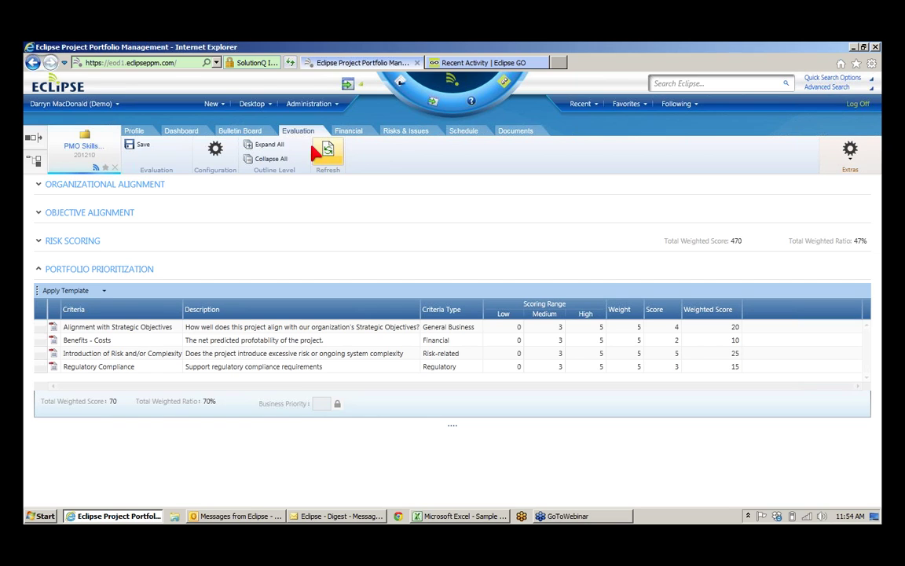
View the project's Bulletin Board and, in Eclipse GO, the Inbox tasks Basic Project Task and Work Transfer to Support and Training
left_click(244, 132)
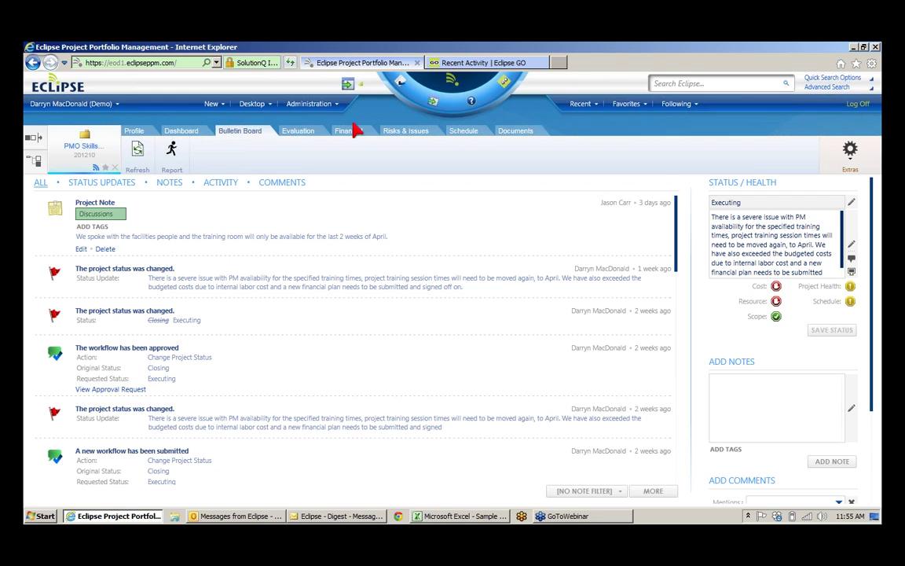
left_click(469, 62)
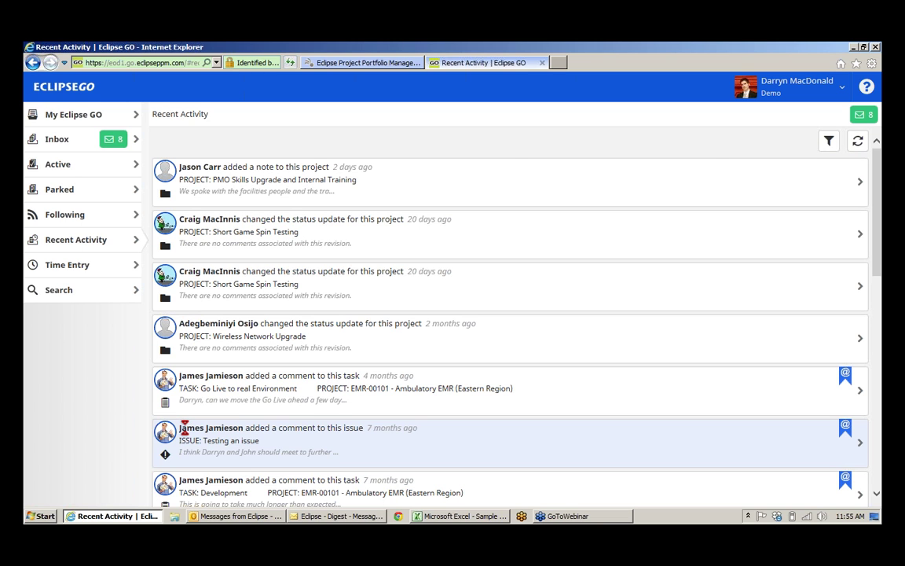
left_click(65, 145)
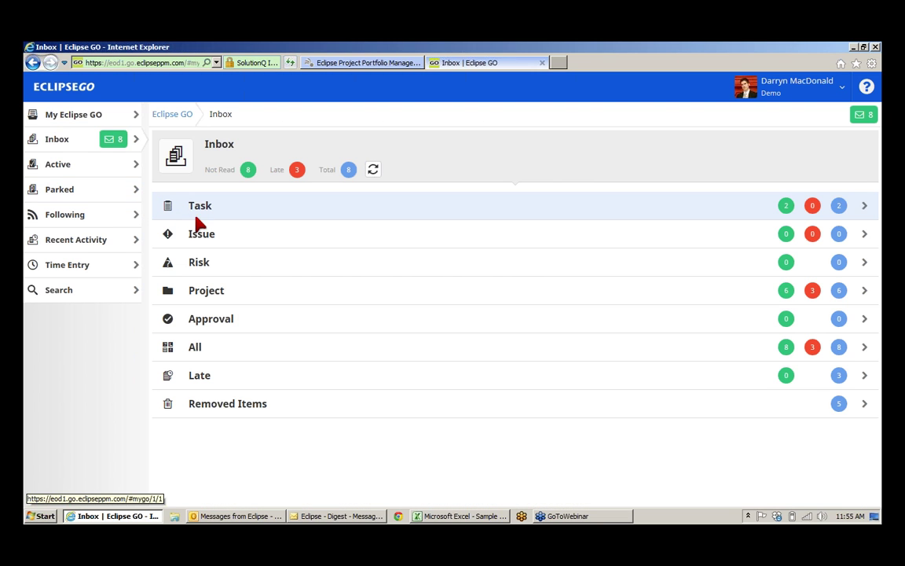
left_click(257, 214)
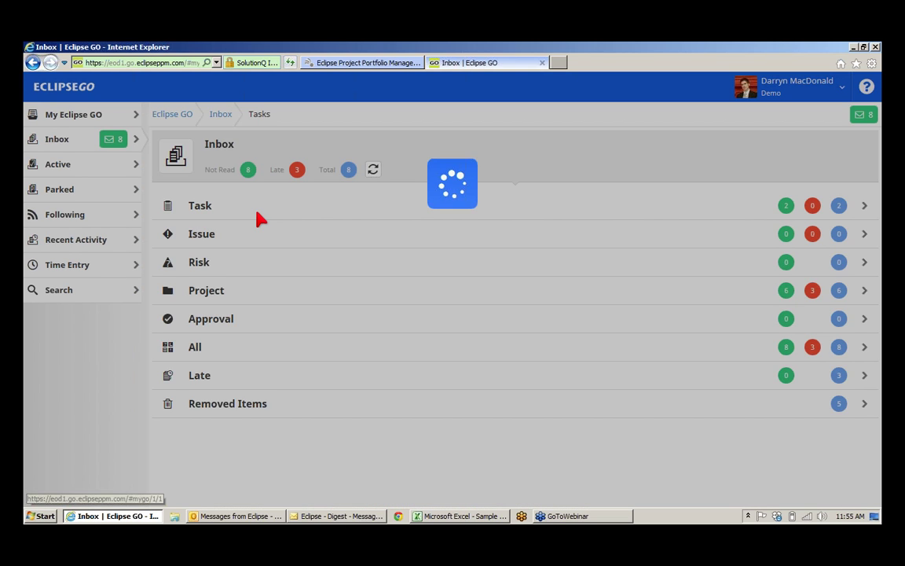
left_click(255, 202)
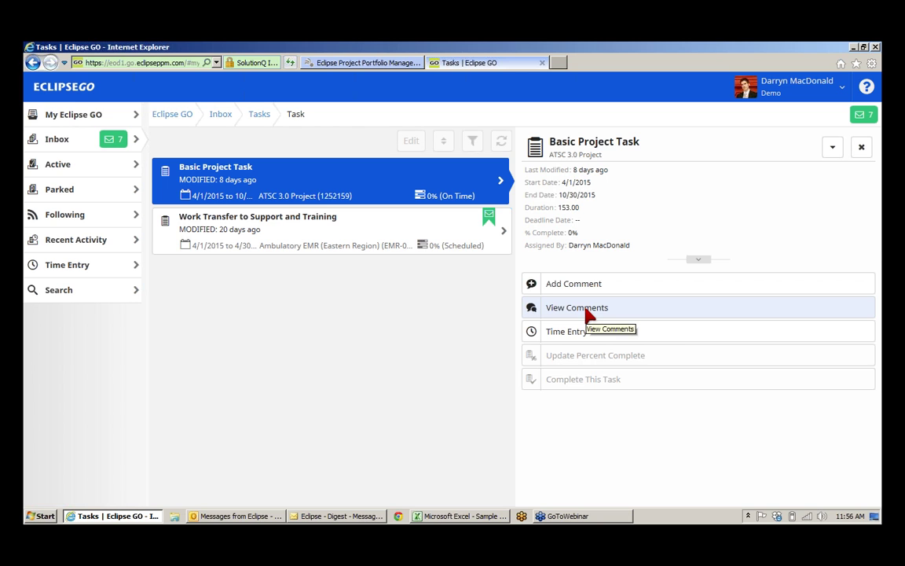
left_click(308, 246)
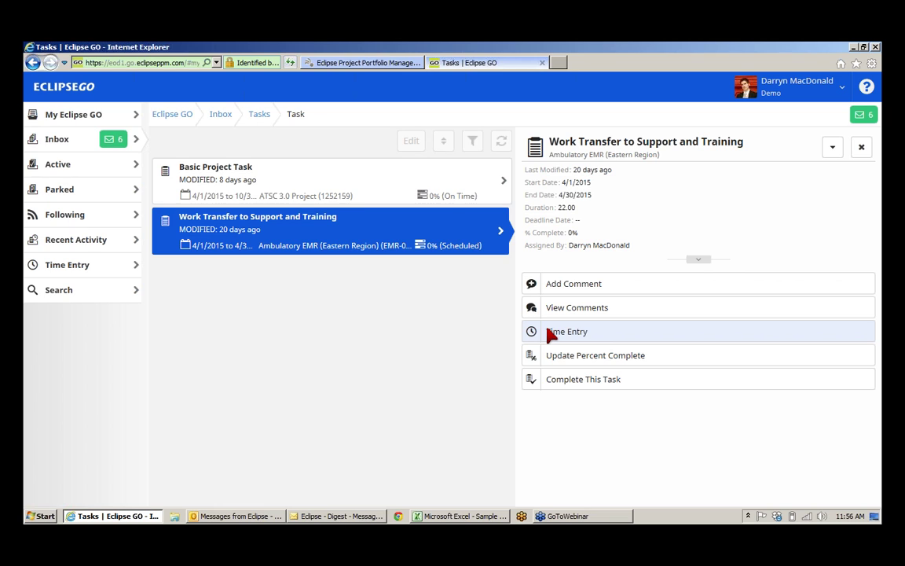
Switch to the Eclipse - Digest message in Outlook and look through its inbox items and Recent Activity list
left_click(345, 516)
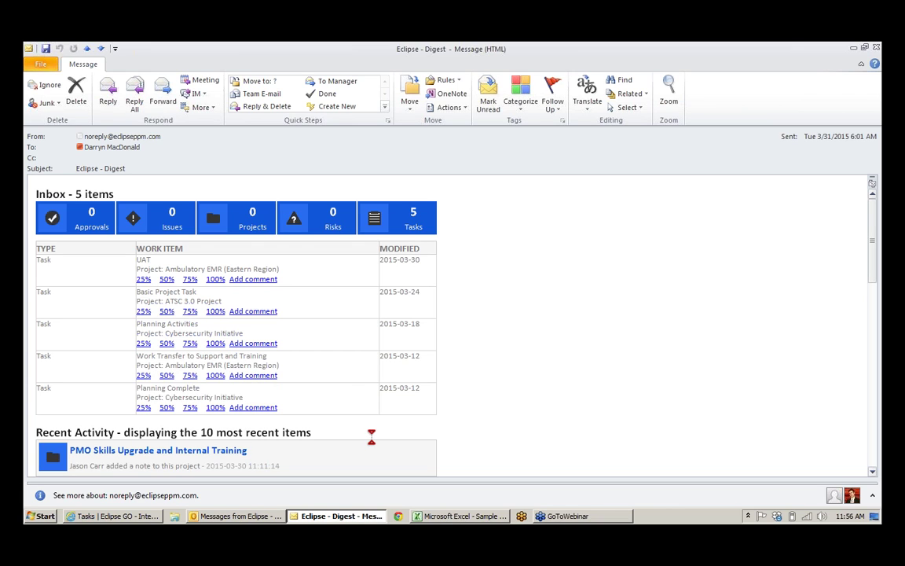
left_click_drag(352, 431, 55, 433)
scroll(57, 441, "down", 8)
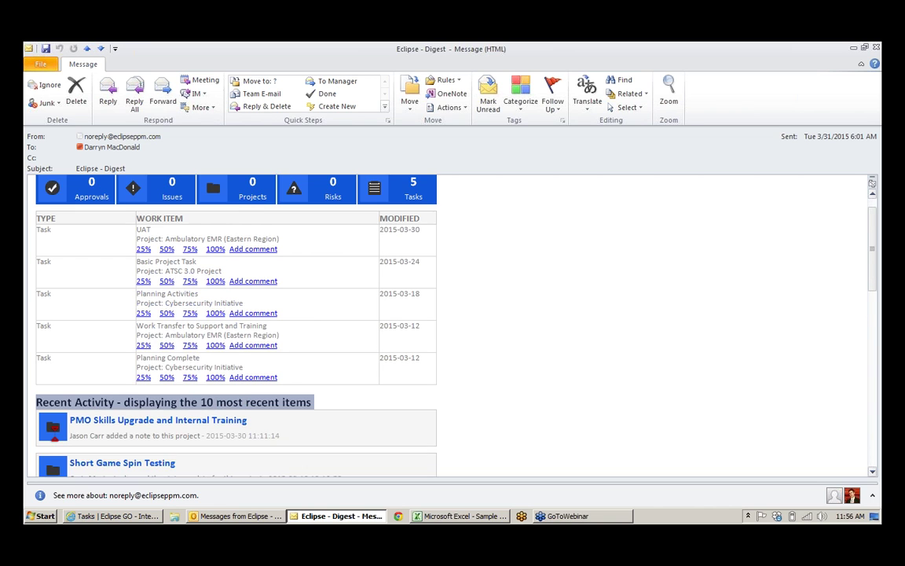
scroll(235, 330, "down", 3)
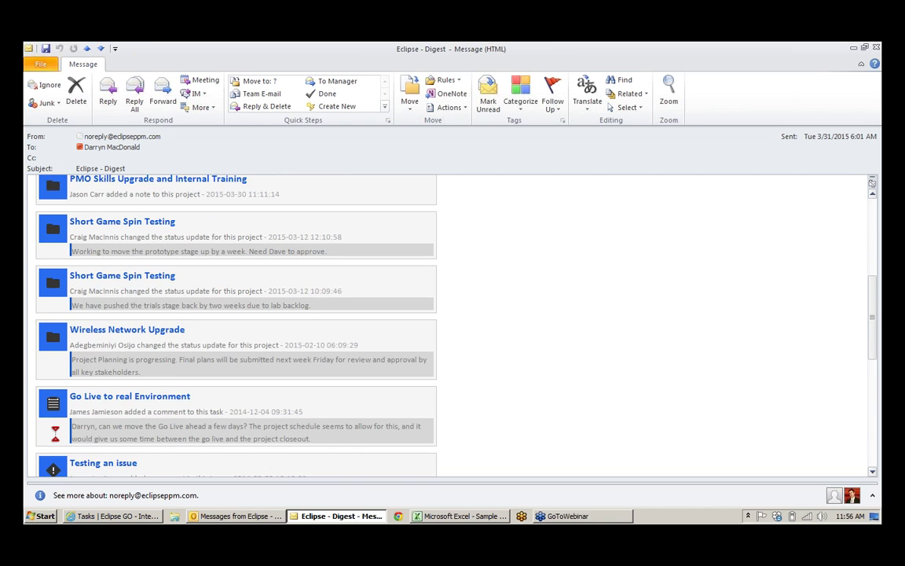
left_click_drag(870, 339, 872, 197)
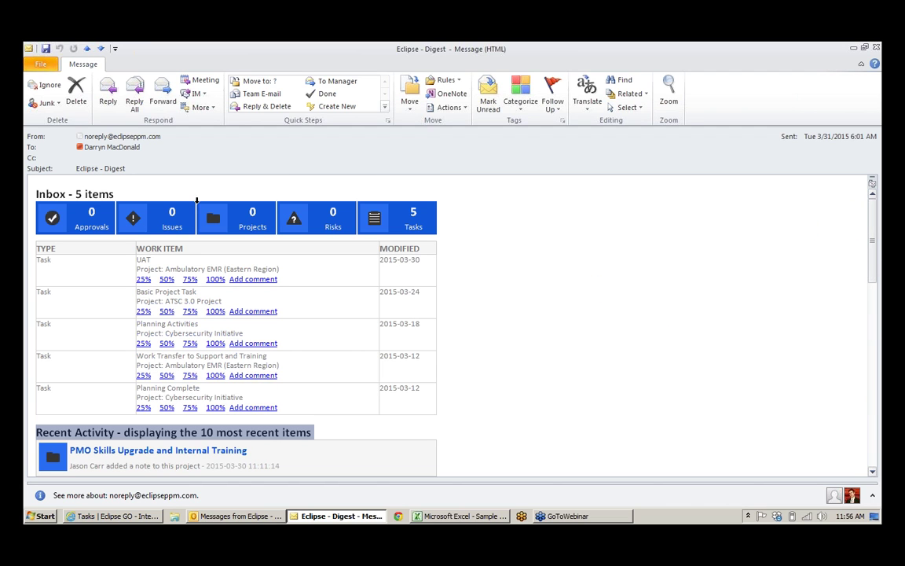
Circle the 75% link of Basic Project Task in the digest, clear the markup and start the e-mail that sets this percent complete
key("ctrl+2")
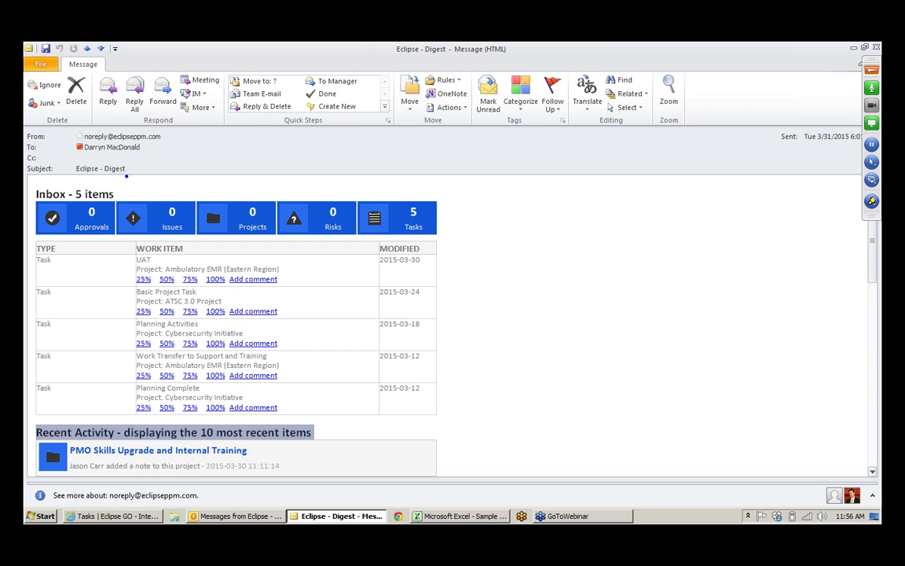
mouse_move(126, 179)
left_mouse_down()
mouse_move(118, 201)
mouse_move(28, 204)
left_mouse_up()
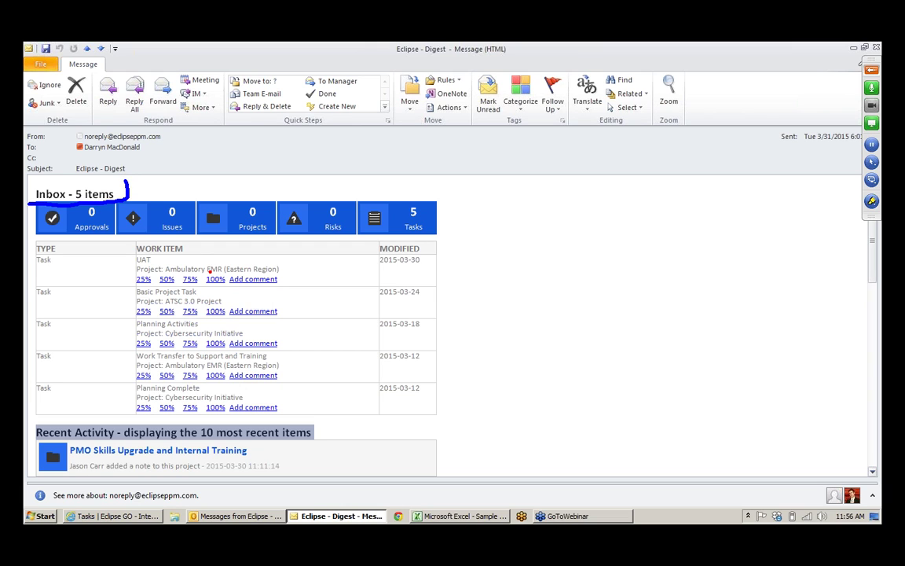
mouse_move(204, 299)
left_mouse_down()
mouse_move(189, 299)
mouse_move(182, 322)
mouse_move(206, 300)
left_mouse_up()
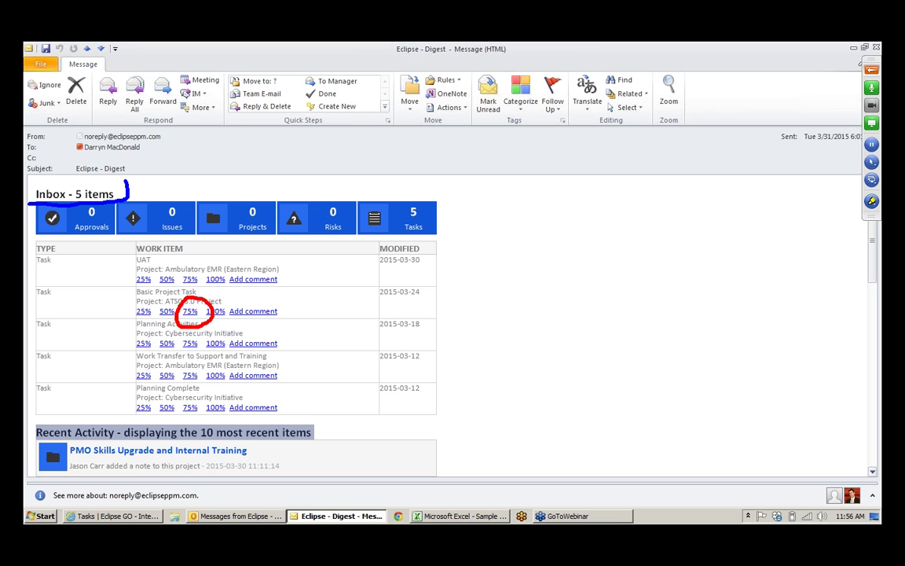
key("Escape")
left_click(188, 313)
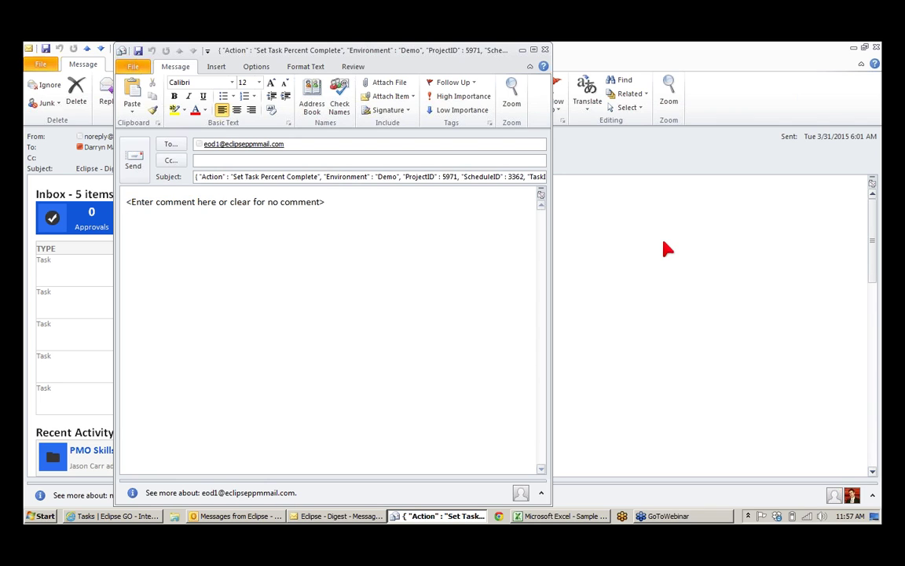
Switch back to Eclipse PPM and open the Timeline view of the Portfolio Summary
left_click(109, 520)
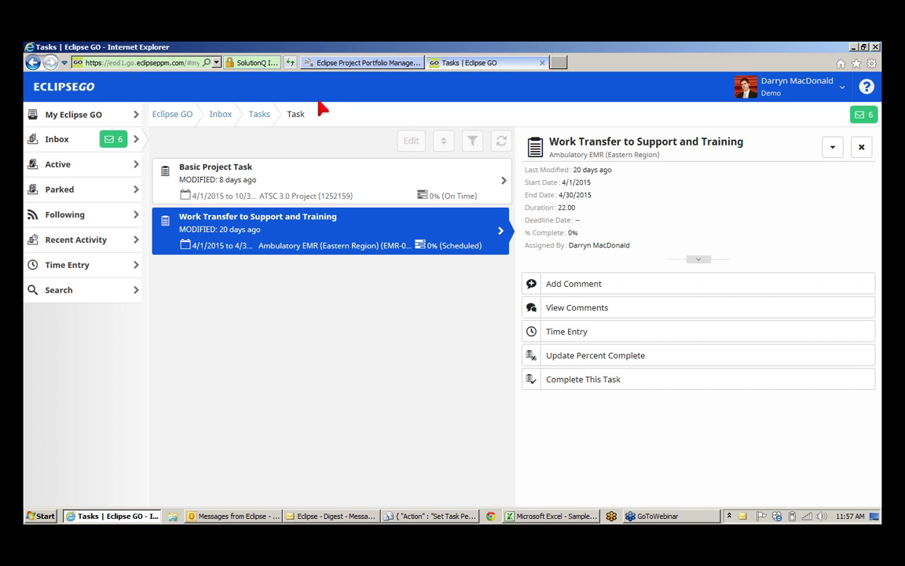
left_click(343, 68)
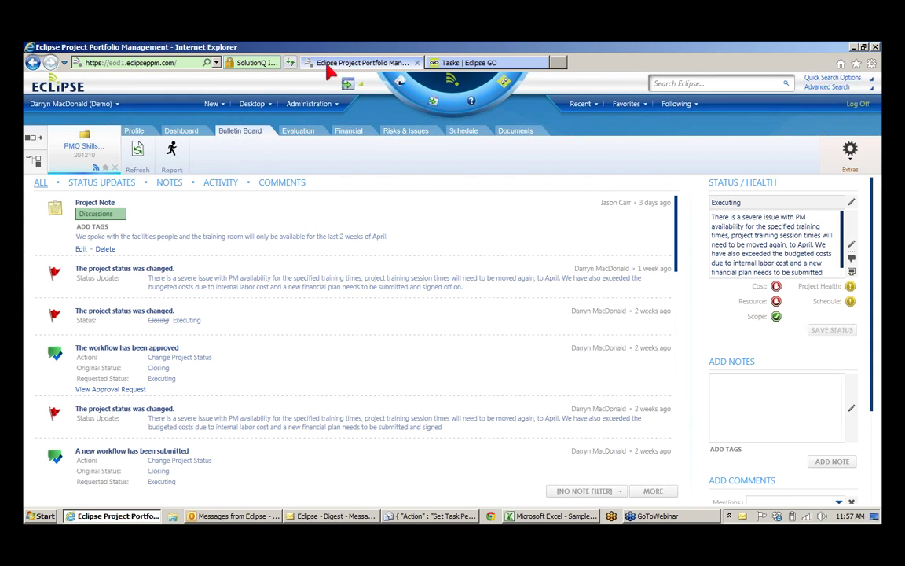
left_click(35, 161)
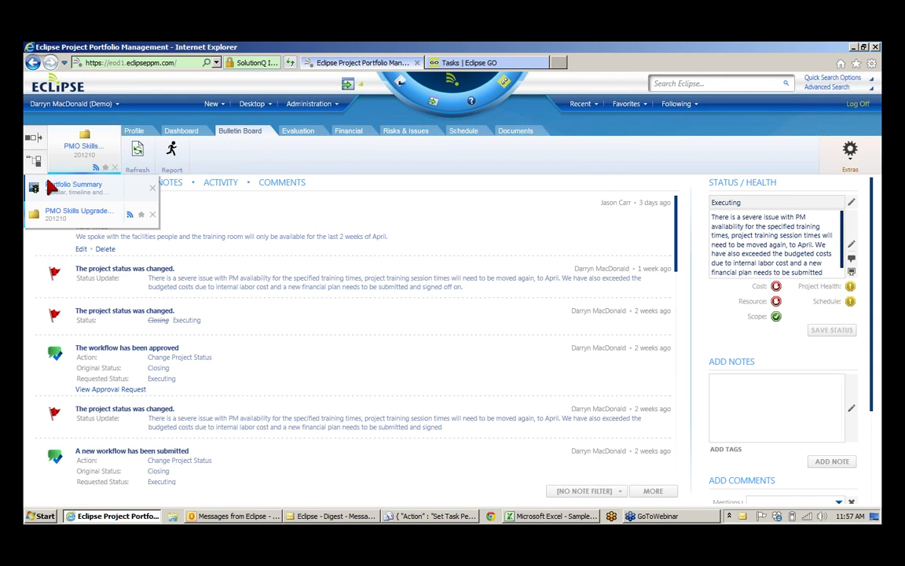
left_click(49, 186)
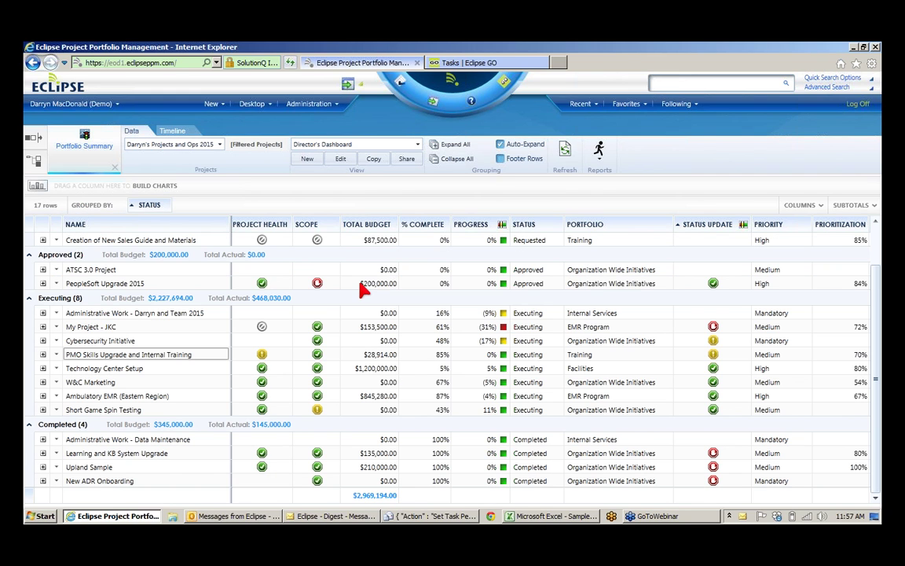
left_click(357, 286)
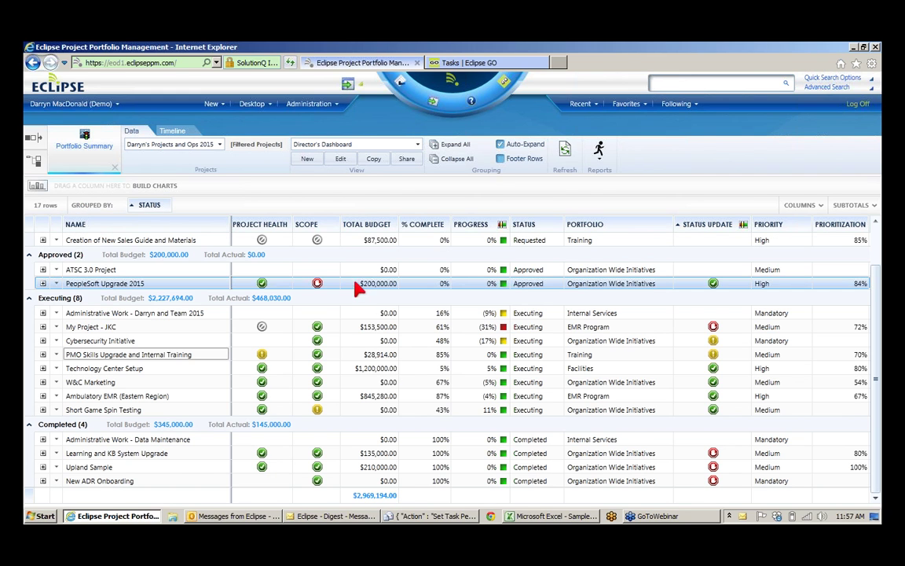
left_click(173, 131)
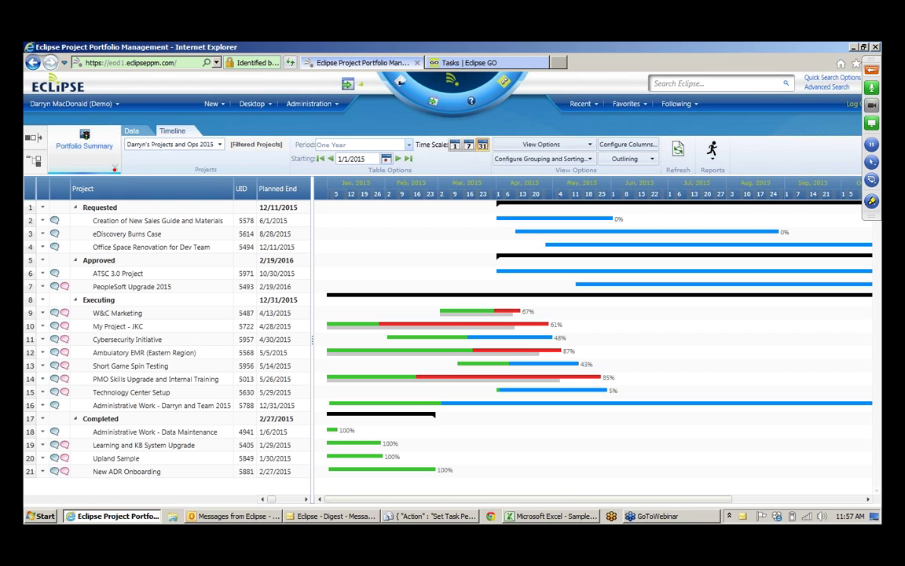
Mark up the timeline's status groups, period settings and the Cybersecurity Initiative bar with the screen pen, and clear the annotations
mouse_move(63, 206)
left_mouse_down()
mouse_move(53, 454)
mouse_move(73, 429)
mouse_move(118, 425)
left_mouse_up()
left_click_drag(84, 308, 119, 311)
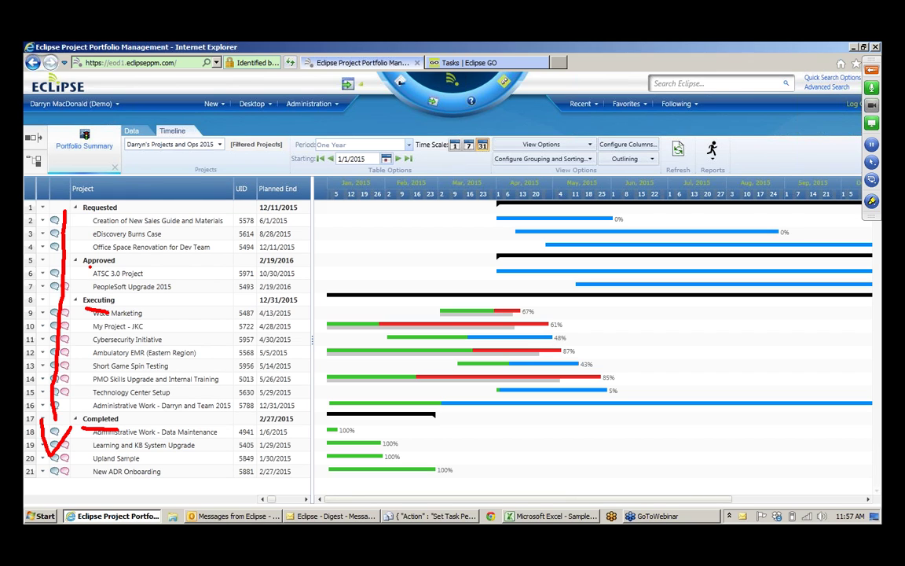
left_click_drag(90, 268, 107, 274)
left_click_drag(82, 209, 118, 221)
mouse_move(317, 233)
left_mouse_down()
mouse_move(377, 234)
mouse_move(337, 256)
left_mouse_up()
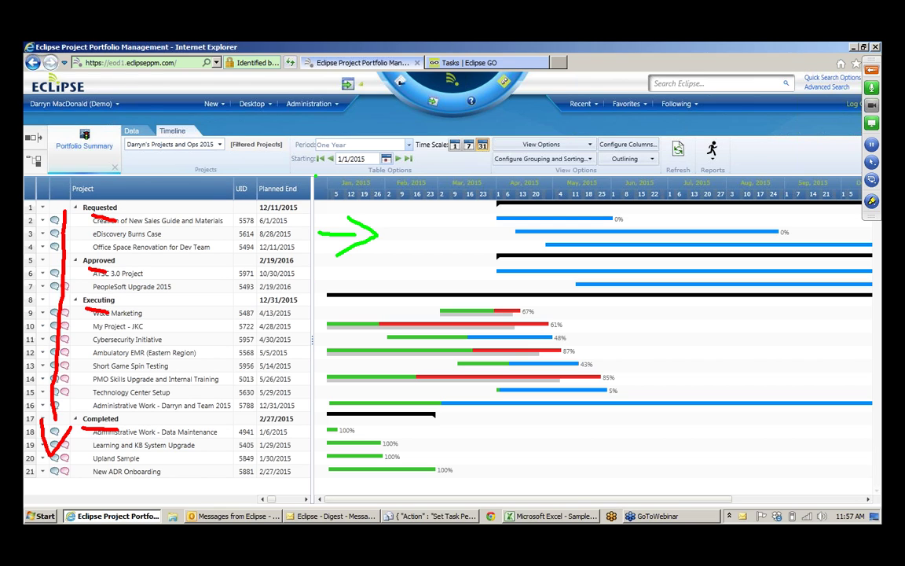
left_click_drag(317, 179, 313, 483)
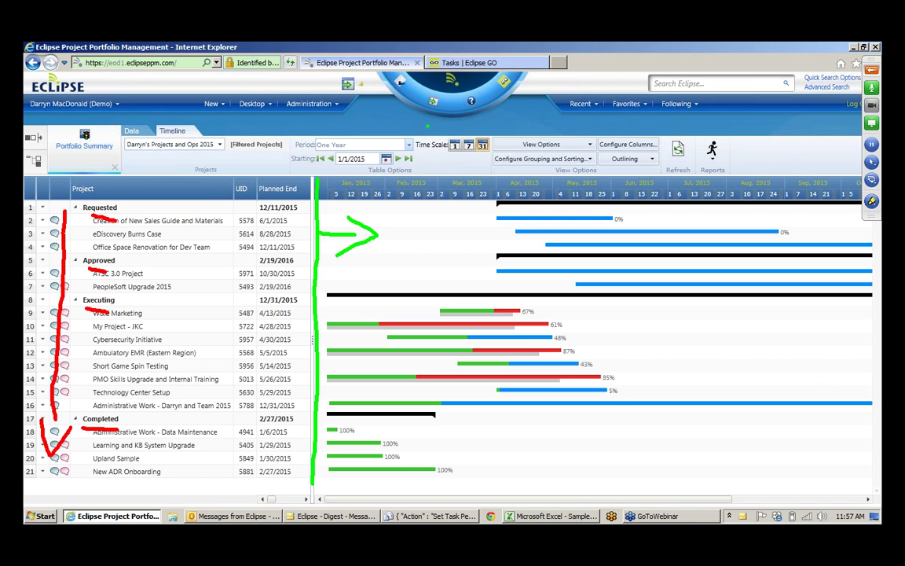
mouse_move(383, 113)
left_mouse_down()
mouse_move(267, 139)
mouse_move(335, 158)
mouse_move(495, 130)
mouse_move(424, 124)
left_mouse_up()
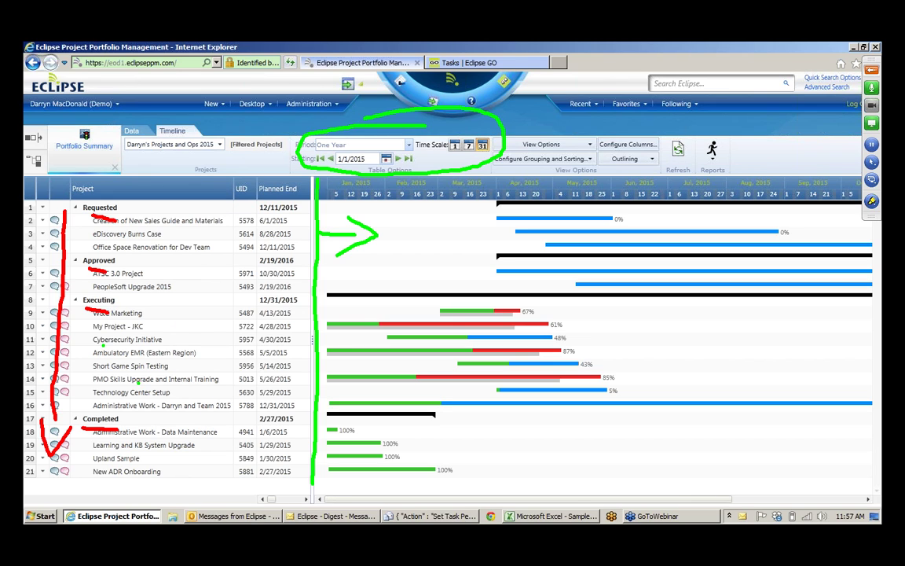
left_click_drag(94, 348, 170, 357)
left_click_drag(388, 336, 543, 343)
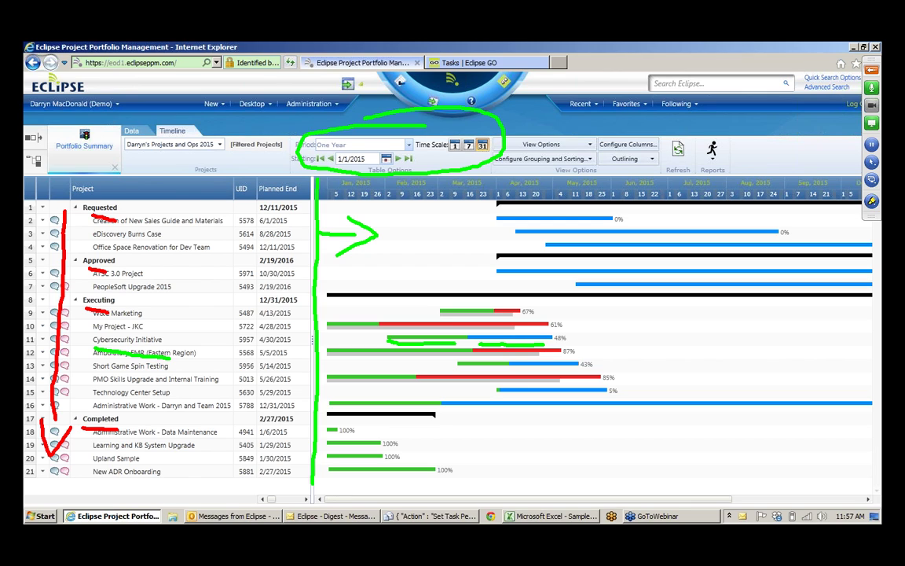
key("Escape")
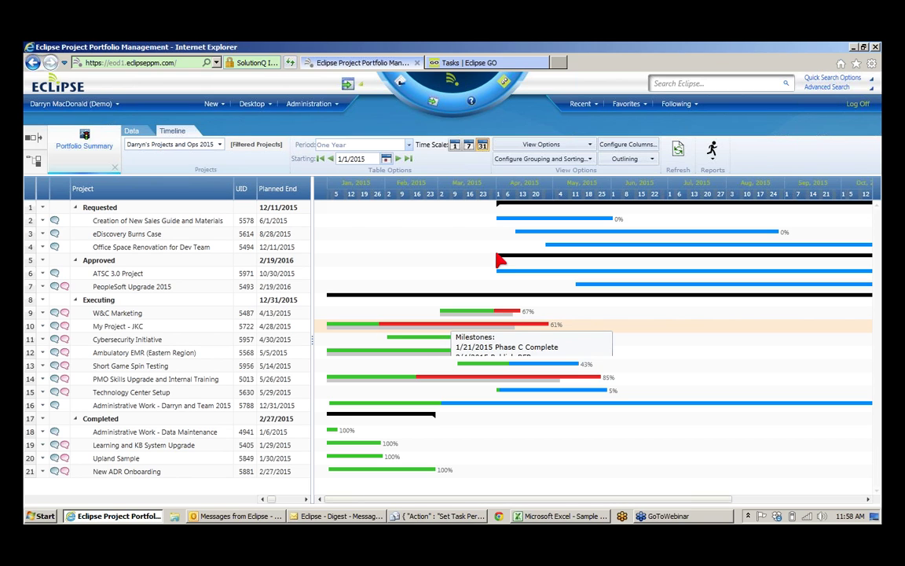
Show milestones and the resource histogram in the portfolio timeline
left_click(539, 145)
left_click(569, 243)
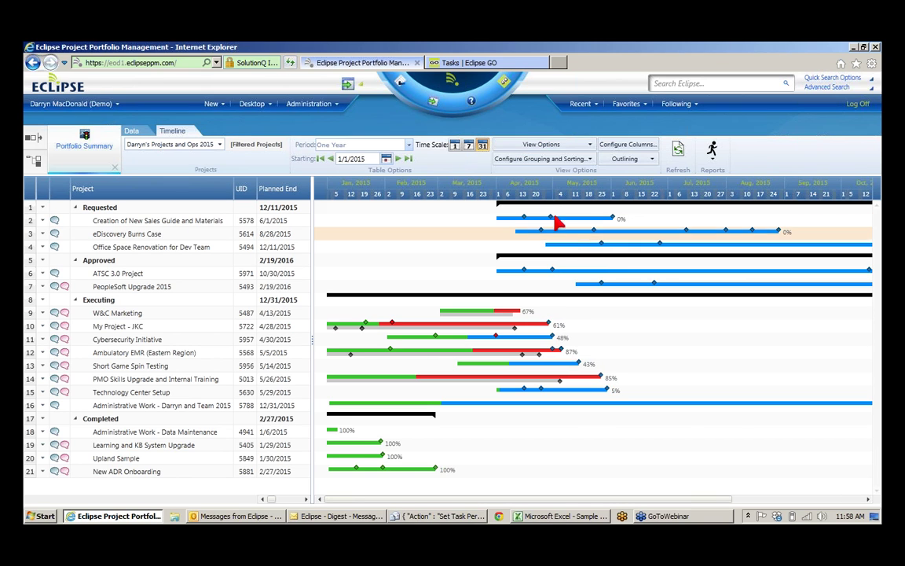
left_click(535, 149)
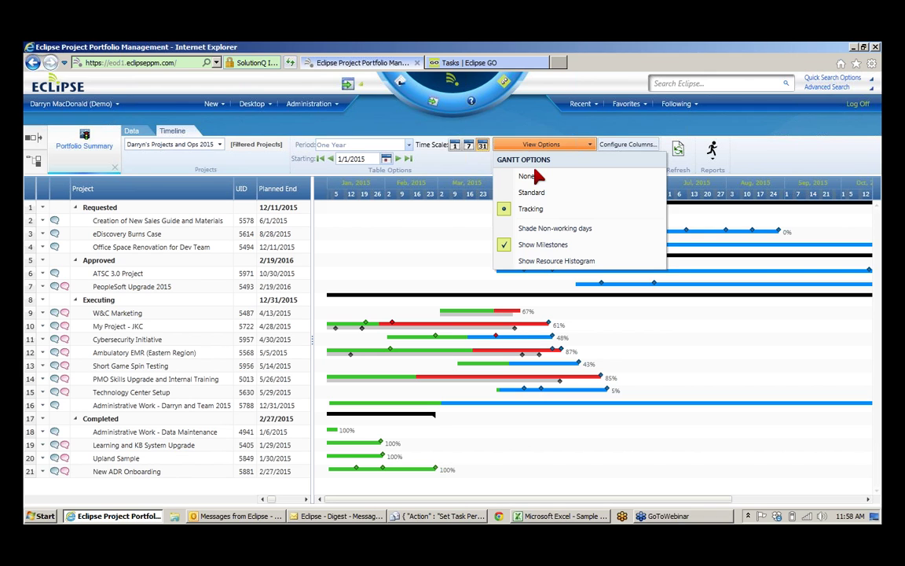
left_click(555, 268)
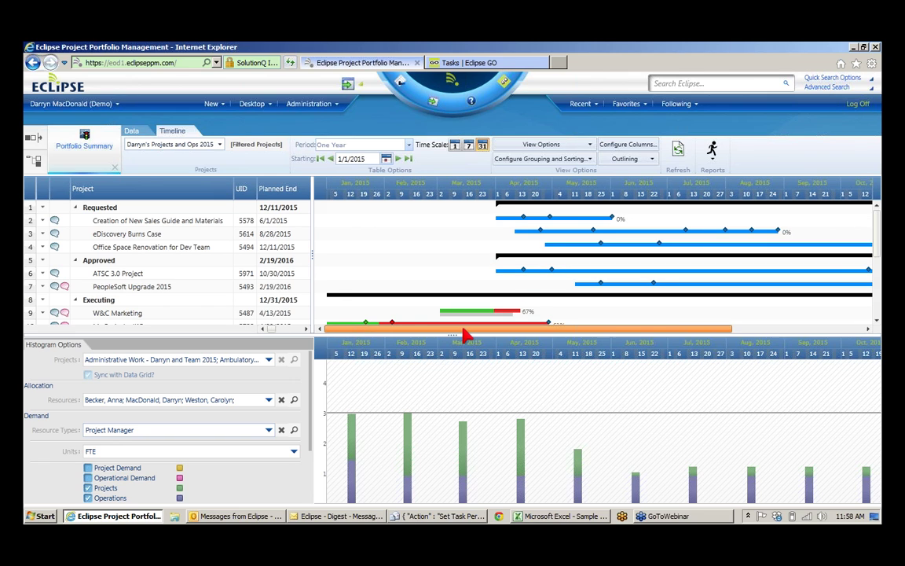
left_click_drag(463, 334, 415, 334)
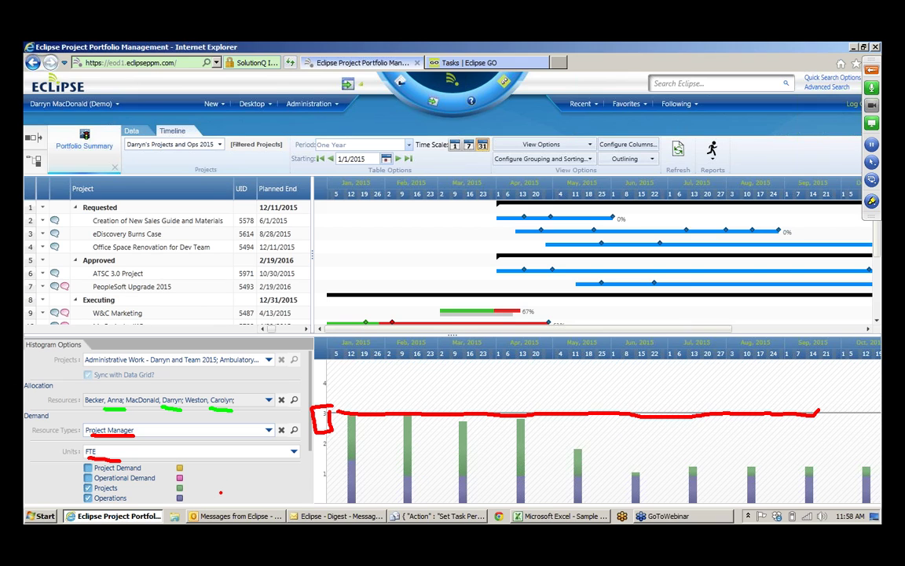
Underline the January bar in the resource histogram, and hide and restore the Operations effort to compare project and operational work
left_click_drag(344, 460, 366, 461)
left_click(88, 498)
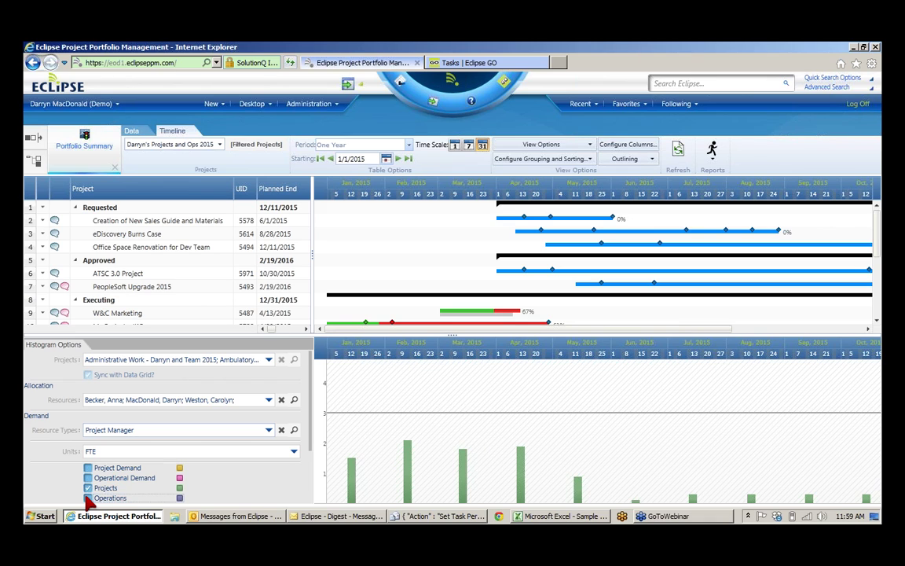
left_click(88, 497)
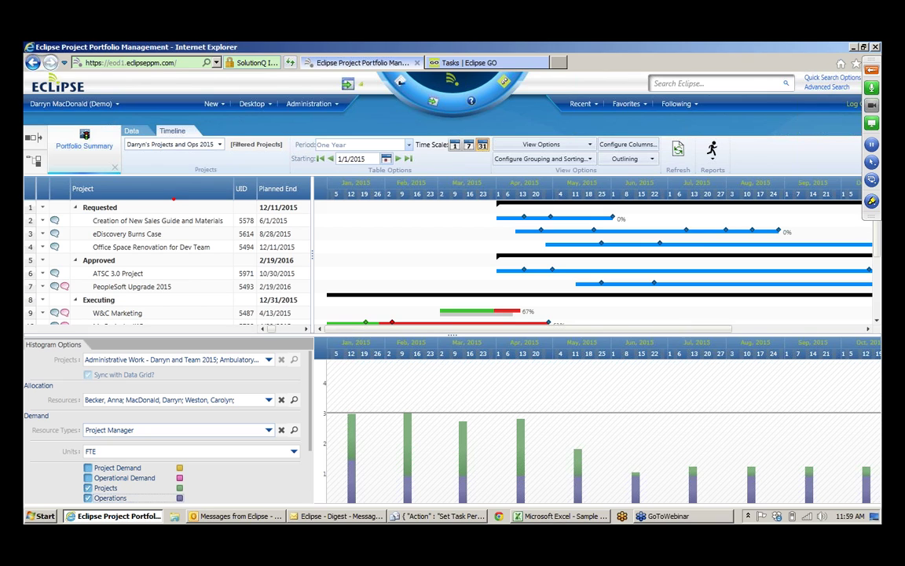
Mark up the Requested, Approved and Executing groups, an arrow with a question mark into the histogram and the demand options, and clear the annotations
mouse_move(173, 201)
left_mouse_down()
mouse_move(125, 186)
mouse_move(63, 202)
mouse_move(75, 246)
mouse_move(173, 229)
mouse_move(157, 206)
left_mouse_up()
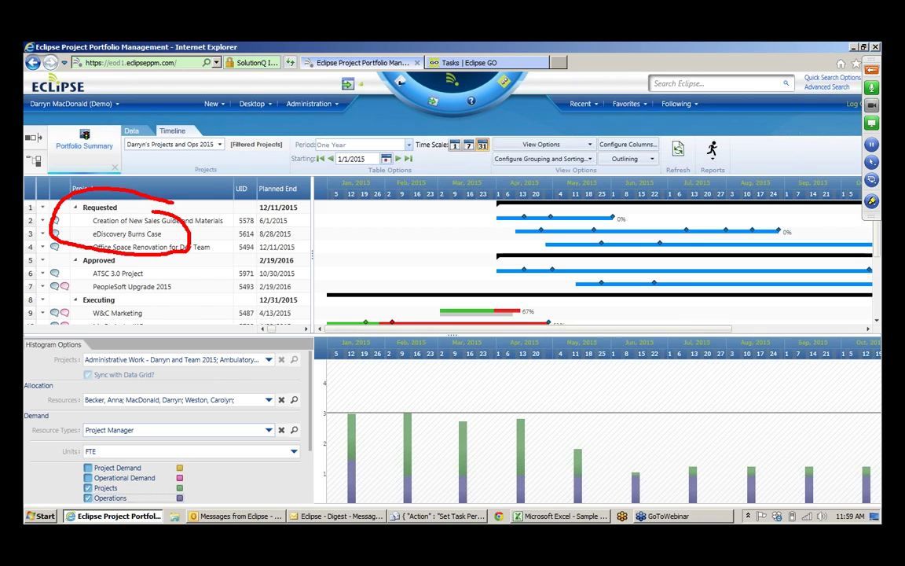
mouse_move(124, 254)
left_mouse_down()
mouse_move(67, 274)
mouse_move(118, 260)
left_mouse_up()
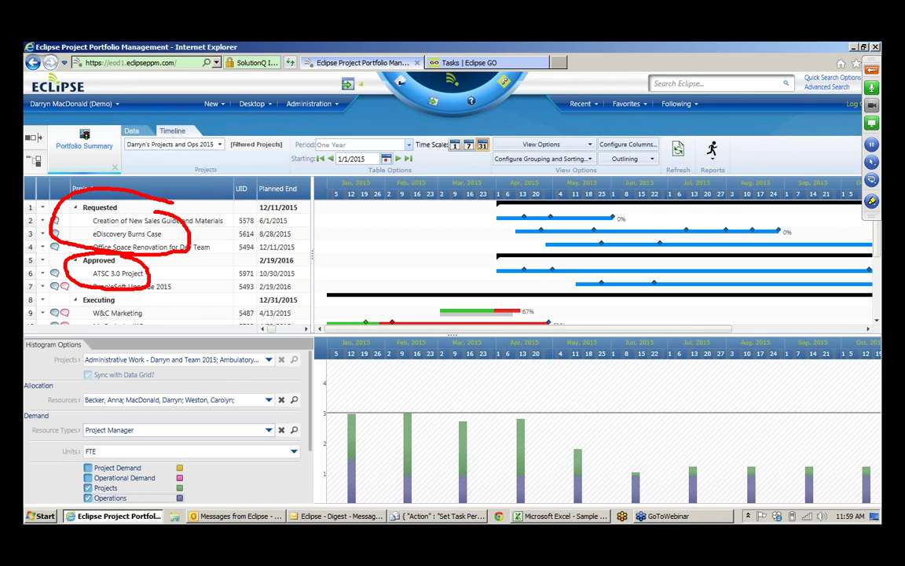
mouse_move(114, 297)
left_mouse_down()
mouse_move(95, 295)
mouse_move(124, 305)
mouse_move(286, 255)
mouse_move(456, 410)
mouse_move(466, 400)
left_mouse_up()
left_click(149, 307)
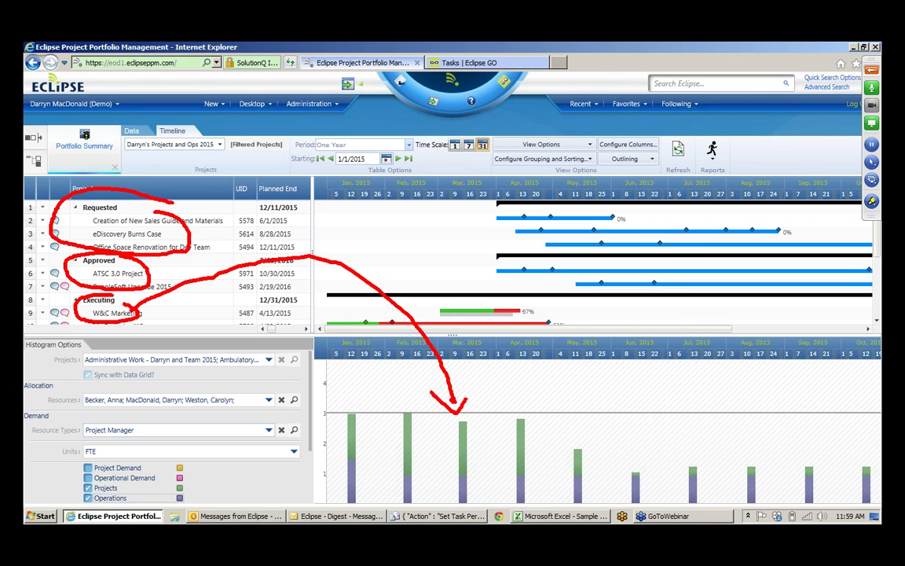
mouse_move(472, 358)
left_mouse_down()
mouse_move(483, 348)
mouse_move(487, 405)
mouse_move(498, 395)
left_mouse_up()
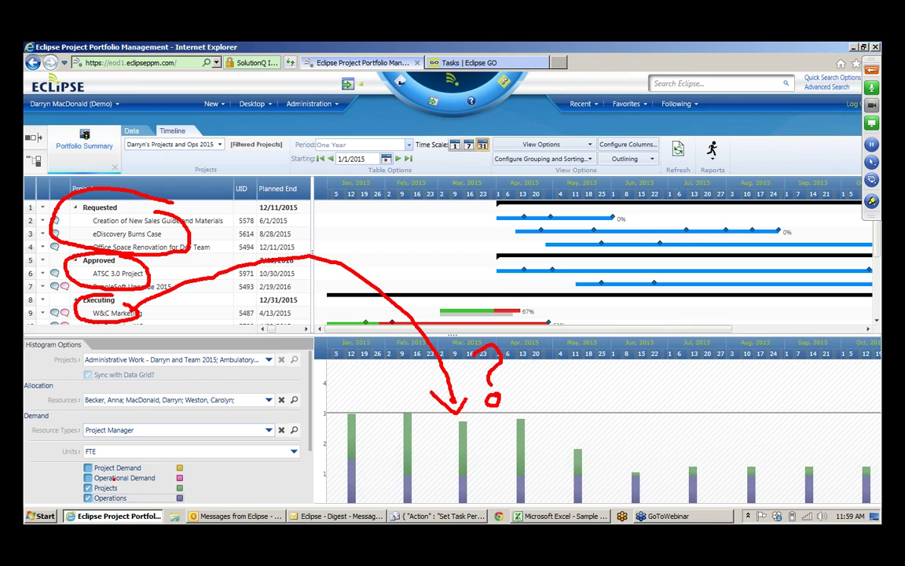
mouse_move(84, 477)
left_mouse_down()
mouse_move(176, 471)
mouse_move(70, 459)
left_mouse_up()
key("Escape")
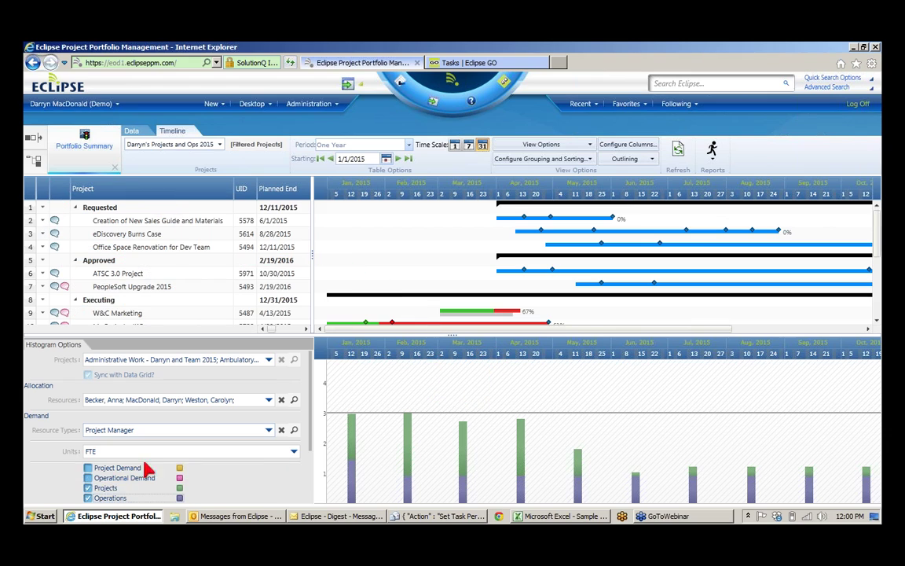
Add Project Demand to the histogram and remove PMO Skills Upgrade and Internal Training through the April 2015 effort breakdown
left_click(88, 469)
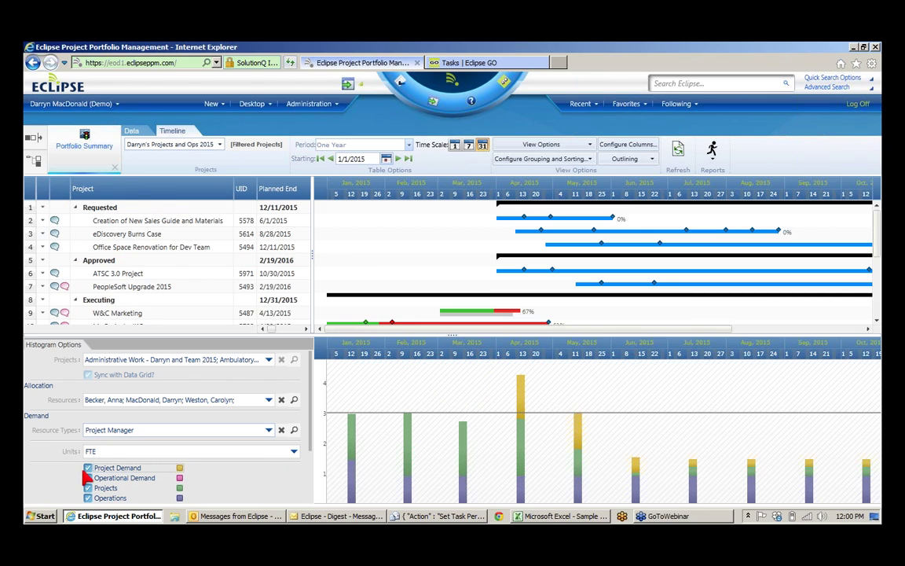
left_click(523, 405)
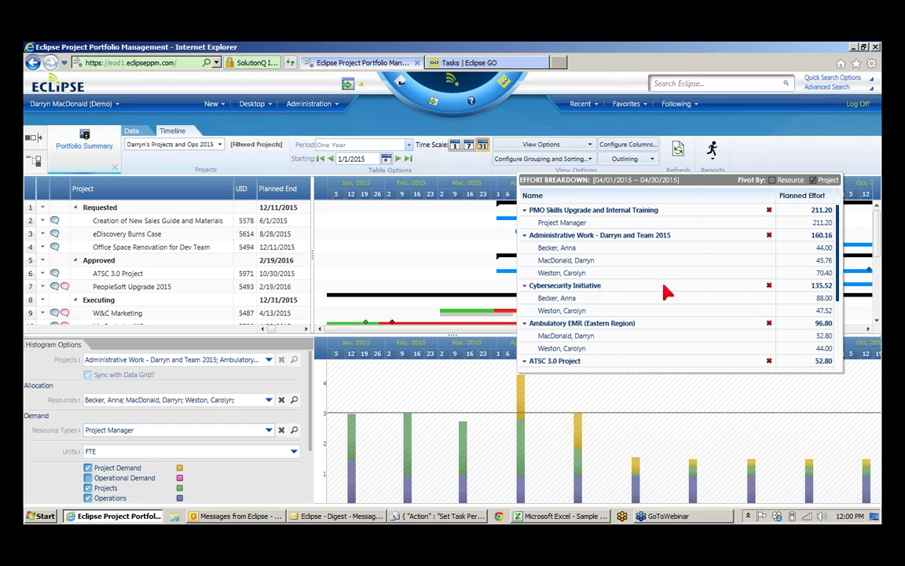
left_click(769, 210)
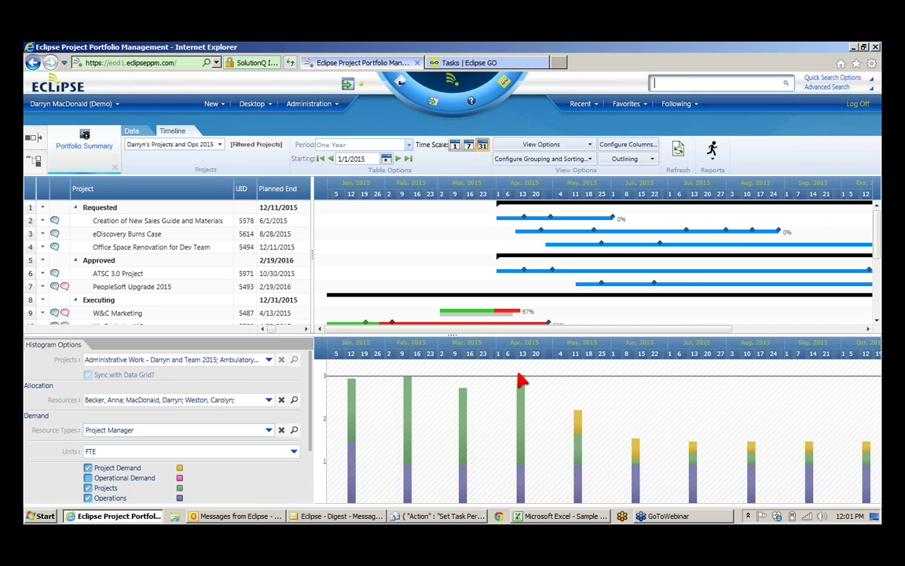
Switch to the PowerPoint presentation and show its closing Thank You slide full screen
left_click(871, 72)
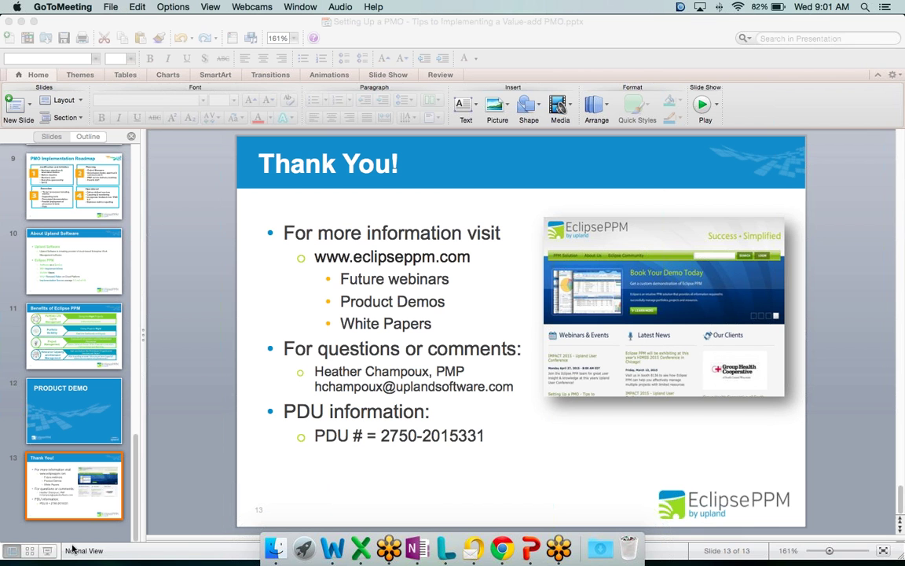
left_click(45, 552)
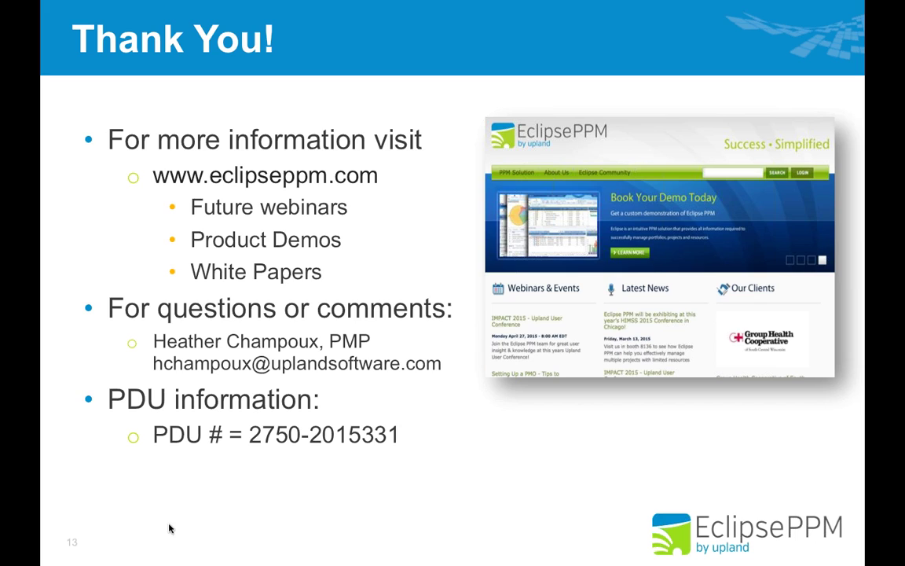